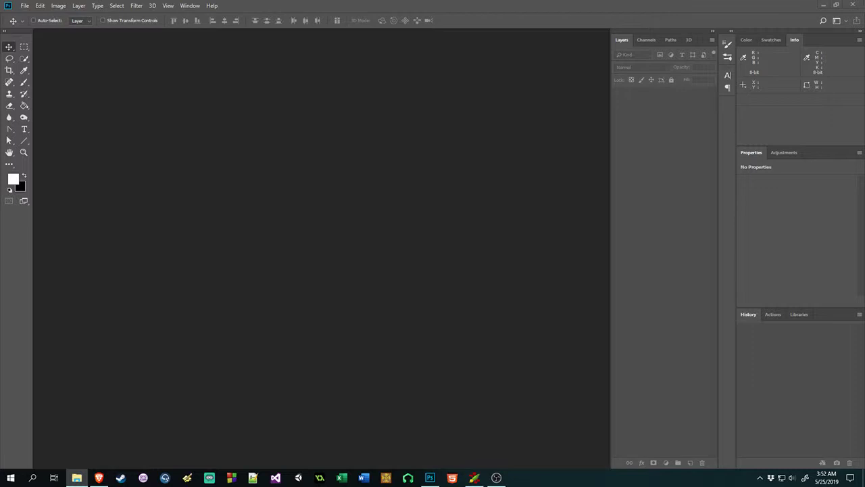
# Drag TexturesCom_BirdofPrey0003_1_M.jpg into Photoshop to open it as its own document
pyautogui.moveTo(644, 250); pyautogui.dragTo(481, 246)
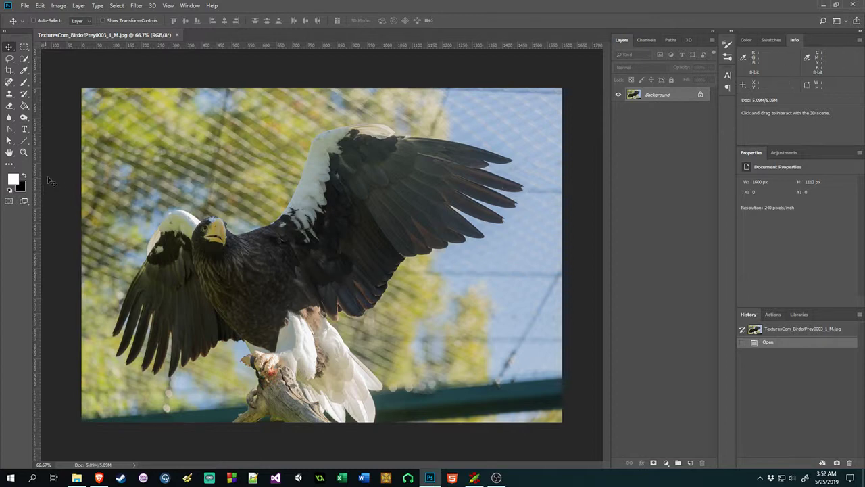
# Inspect the eagle at 100% zoom, fit it back on screen, and duplicate the Background layer
pyautogui.doubleClick(23, 152)
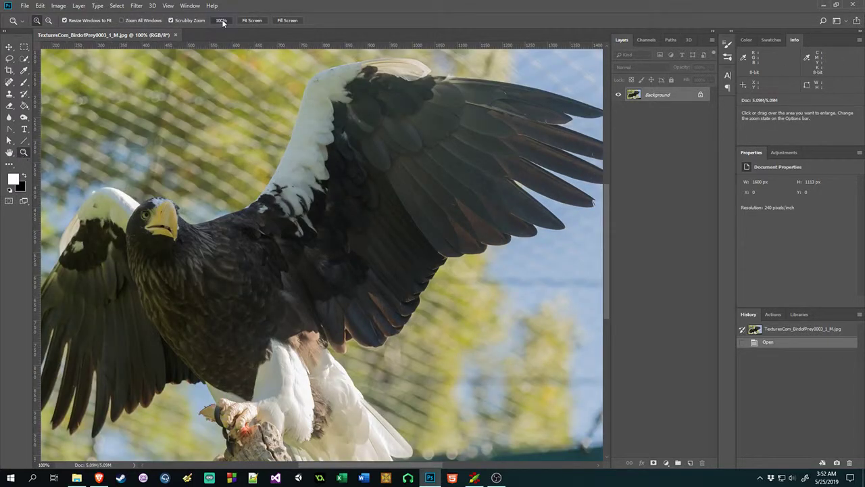
pyautogui.click(10, 152)
pyautogui.moveTo(139, 166); pyautogui.dragTo(412, 182)
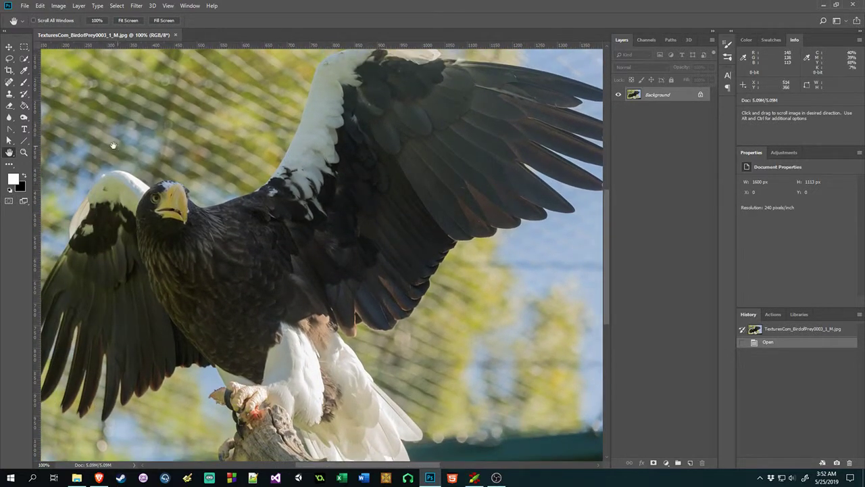
pyautogui.click(127, 20)
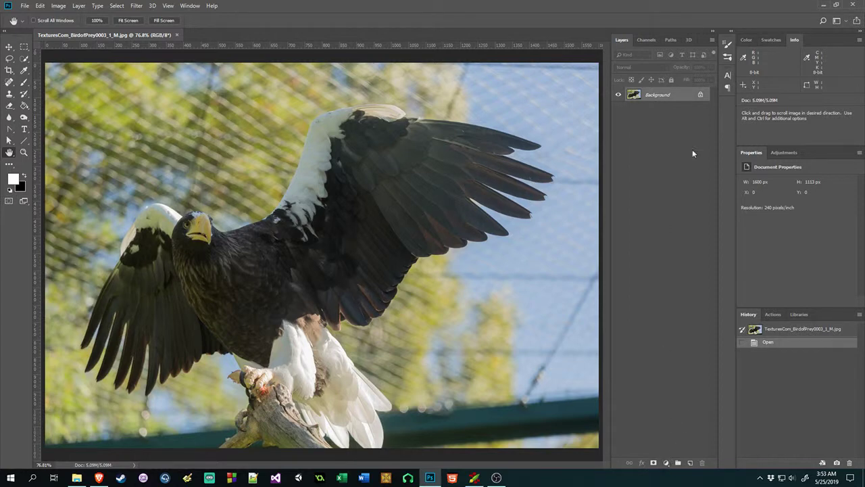
pyautogui.moveTo(675, 98); pyautogui.dragTo(690, 462)
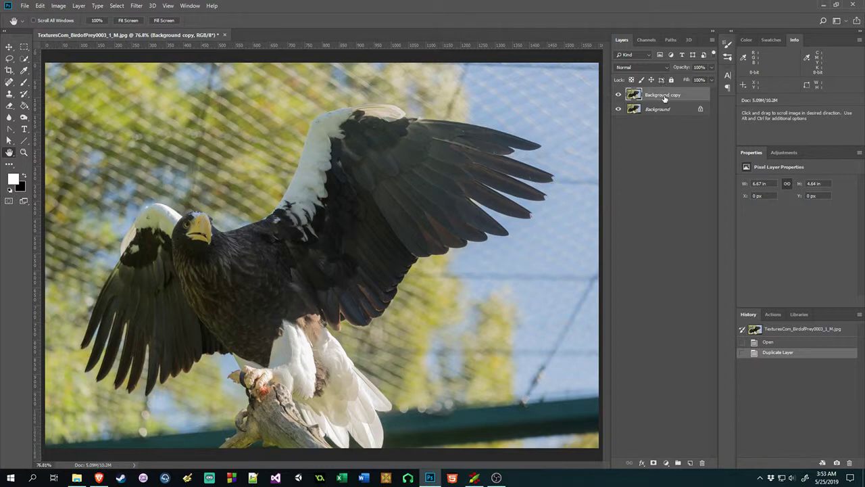
# Apply Filter > Blur > Average to the Background copy layer
pyautogui.hotkey('alt', '[')
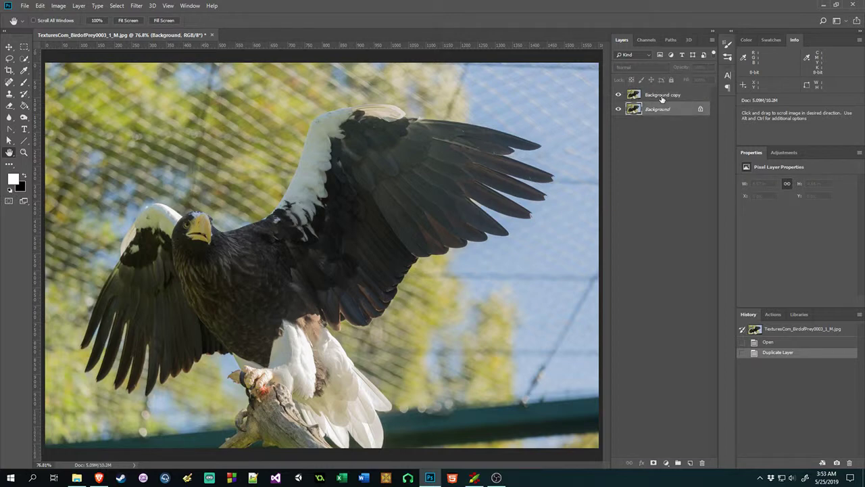
pyautogui.click(661, 98)
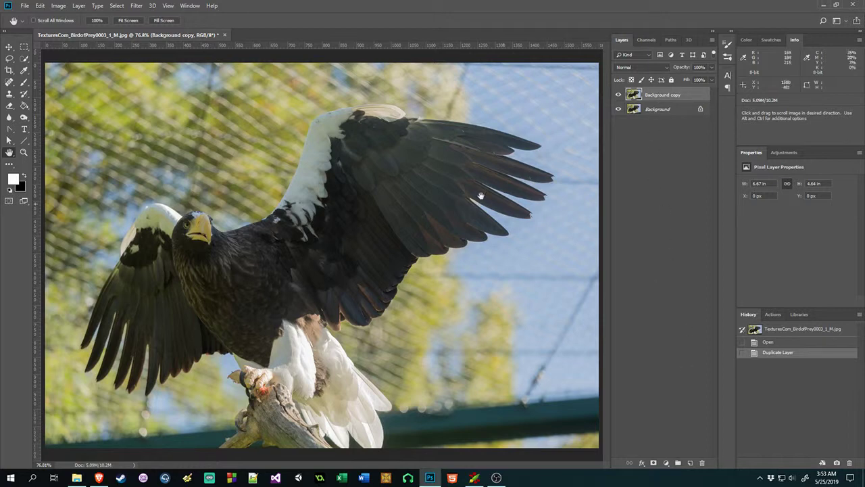
pyautogui.click(139, 6)
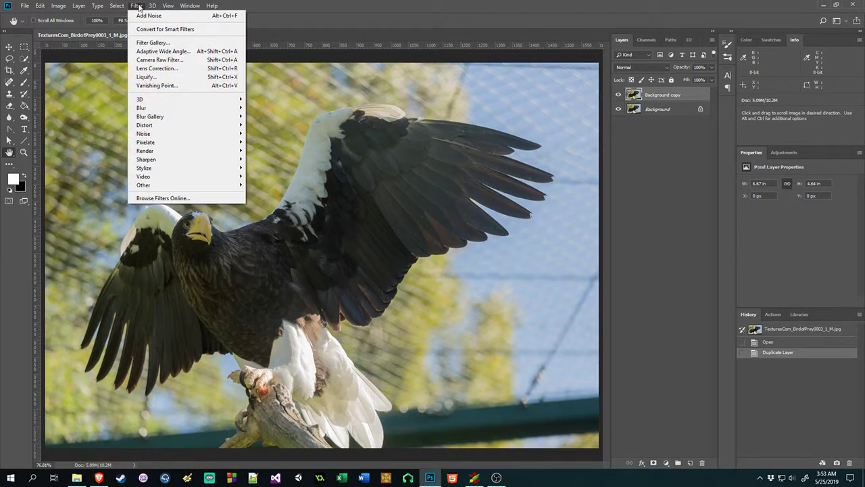
pyautogui.moveTo(168, 109)
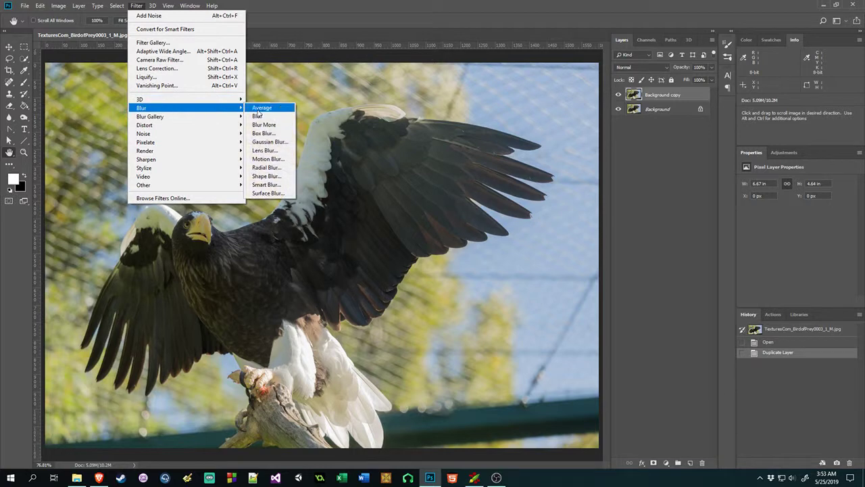
pyautogui.click(260, 109)
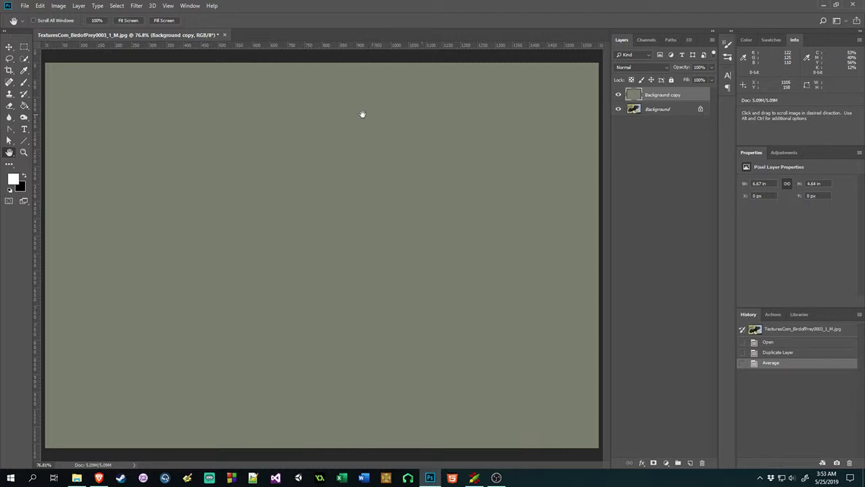
# Sample the averaged colour (hex 7a7d6e) in the Color Picker, then cancel without changes
pyautogui.click(13, 179)
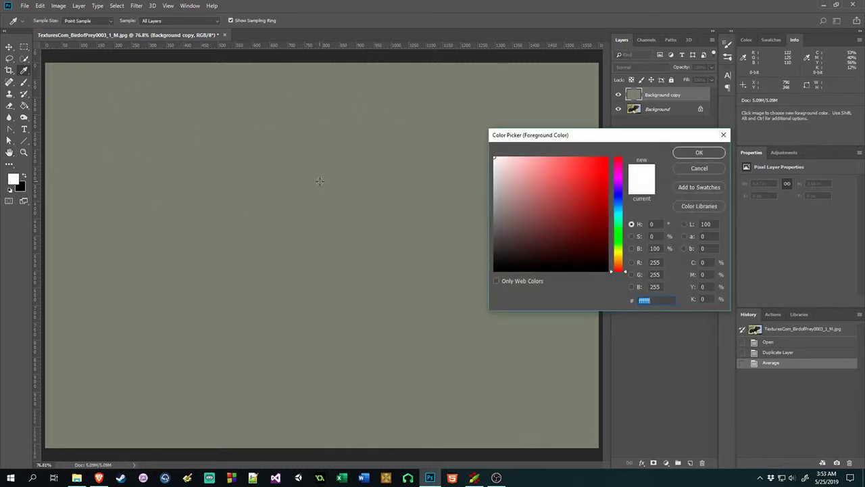
pyautogui.click(372, 232)
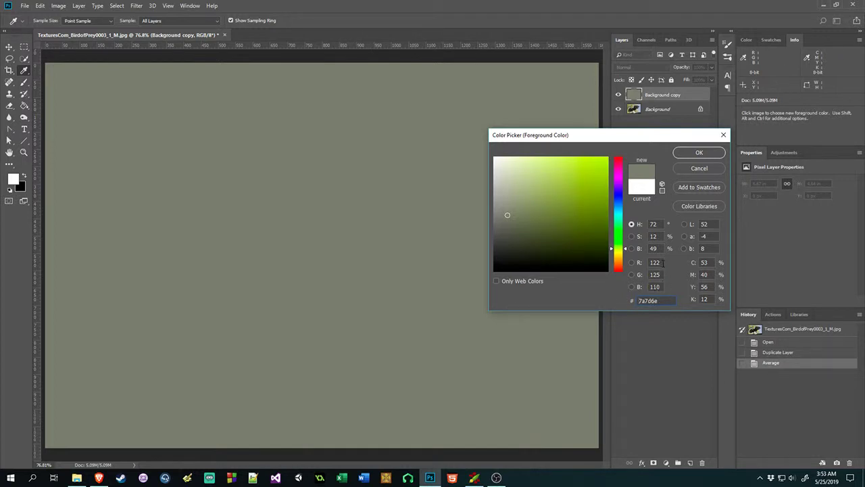
pyautogui.click(713, 172)
pyautogui.press('h')
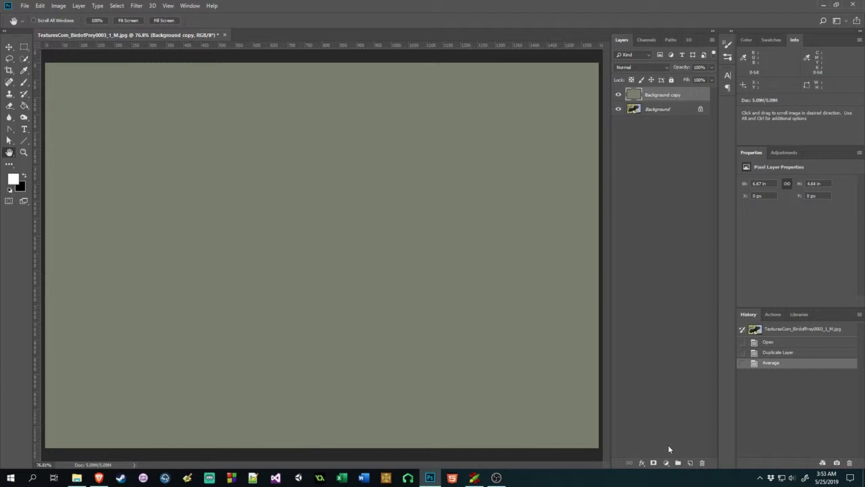
# Add a Levels 1 adjustment with its gray point set on the averaged colour, comparing on and off
pyautogui.click(666, 463)
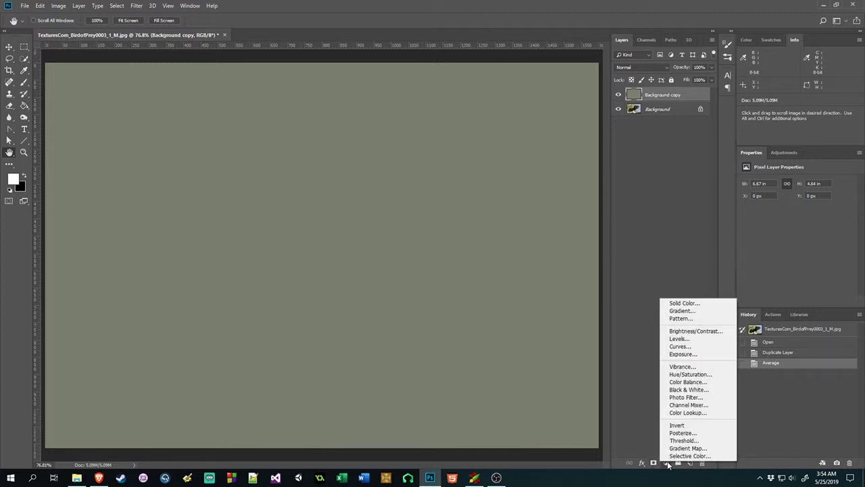
pyautogui.click(679, 338)
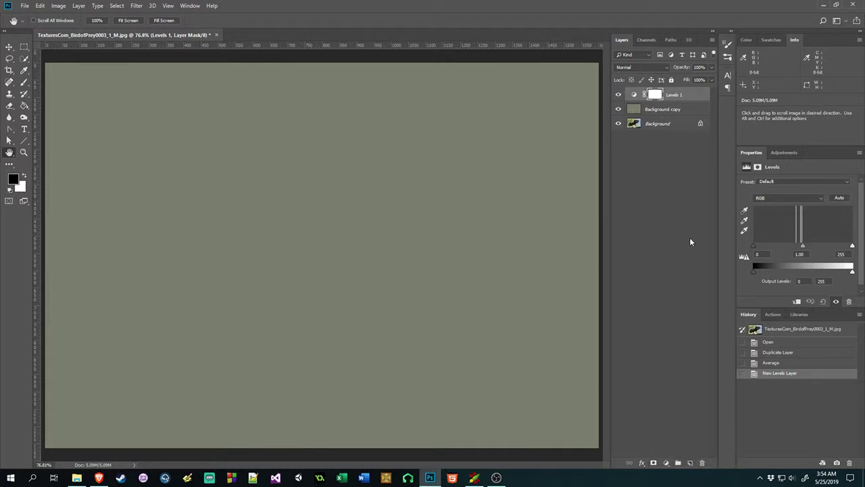
pyautogui.click(672, 94)
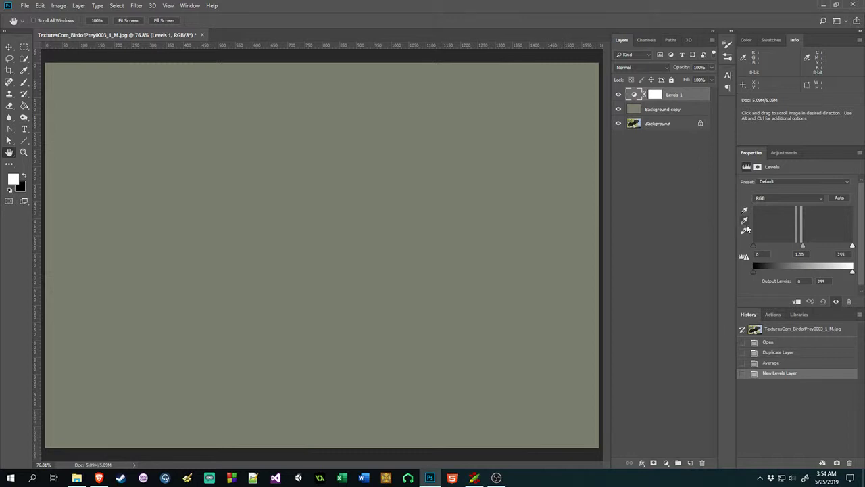
pyautogui.click(746, 223)
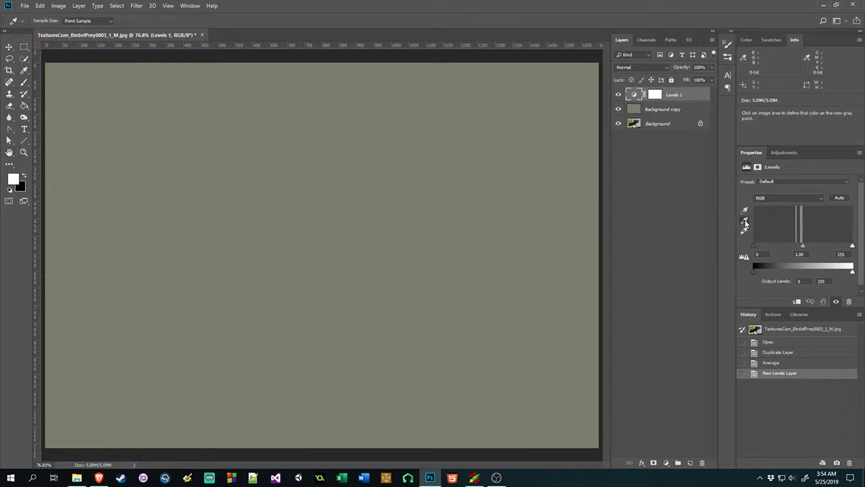
pyautogui.click(457, 148)
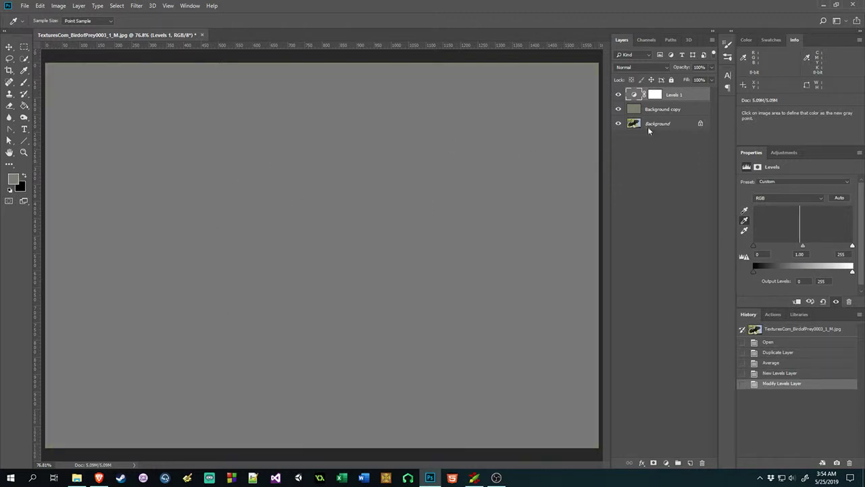
pyautogui.click(618, 95)
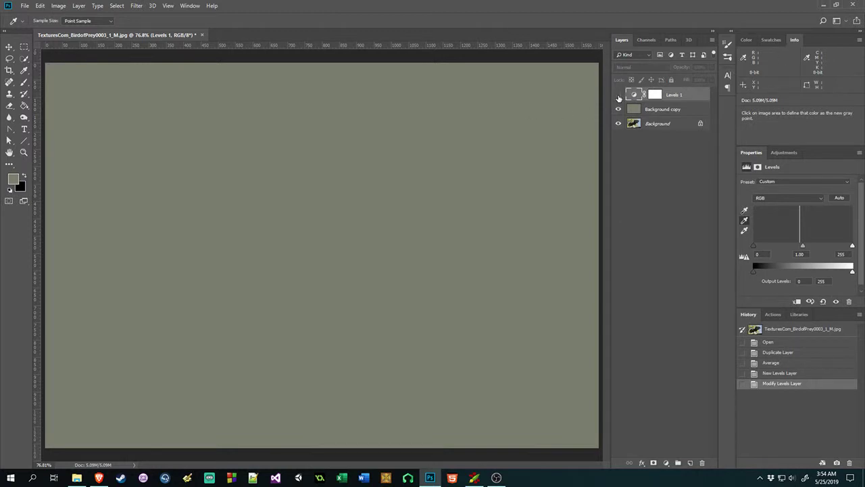
pyautogui.click(618, 96)
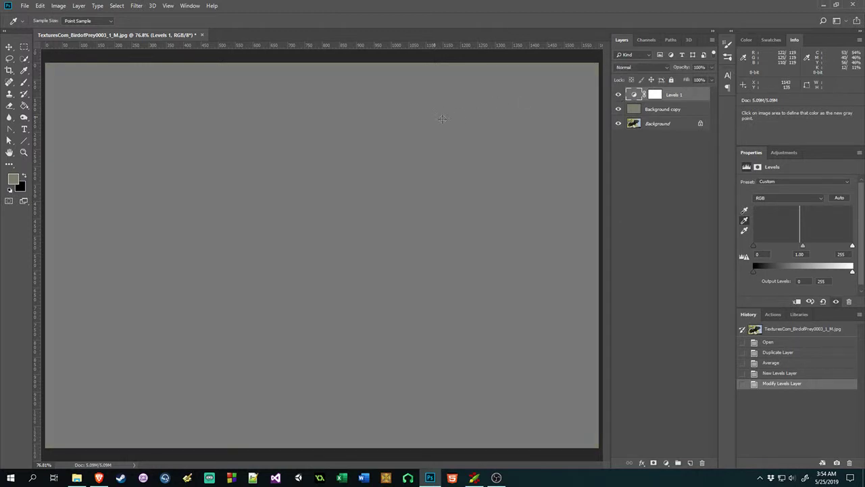
pyautogui.click(618, 96)
pyautogui.click(617, 96)
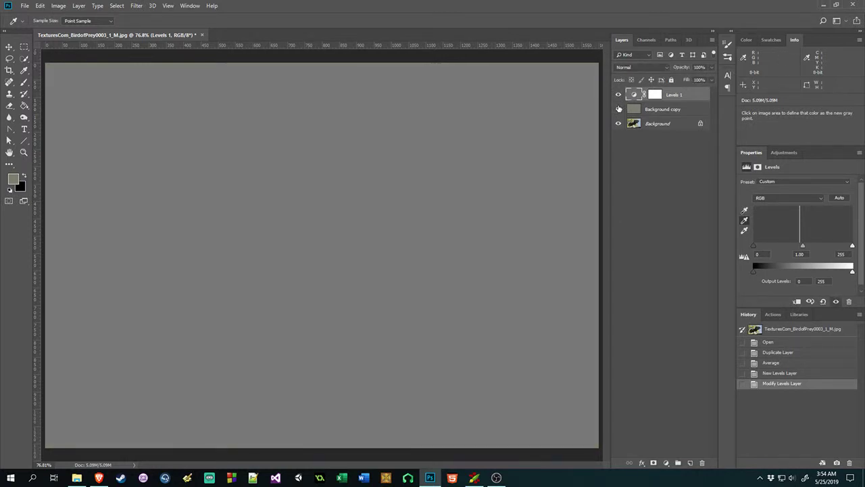
# Hide the Background copy to reveal the eagle, toggling Levels 1 to compare
pyautogui.click(618, 108)
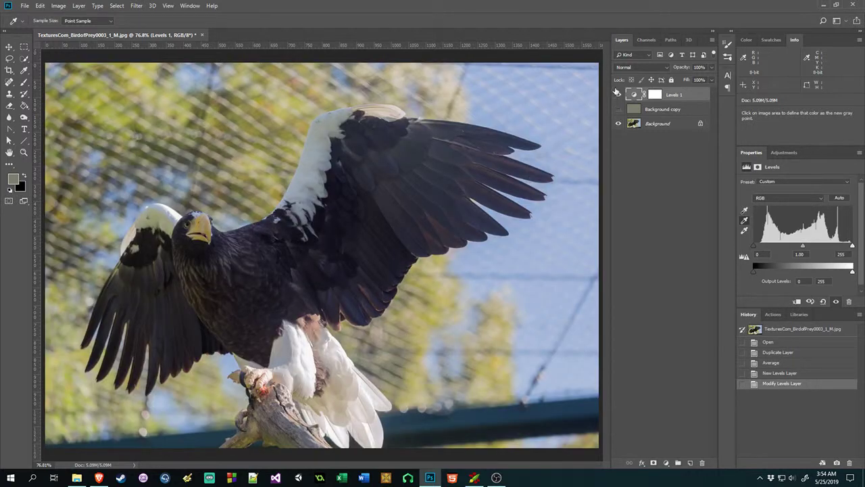
pyautogui.click(618, 96)
pyautogui.click(618, 95)
pyautogui.click(618, 96)
pyautogui.click(618, 95)
pyautogui.click(618, 96)
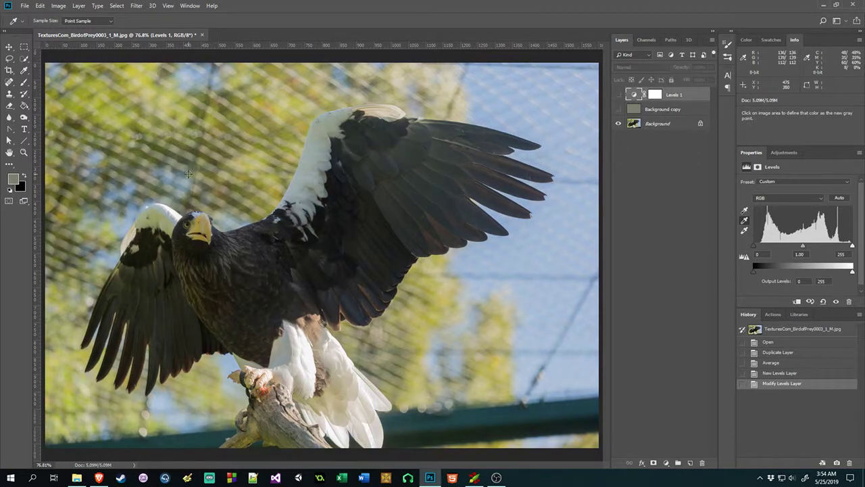
pyautogui.press('v')
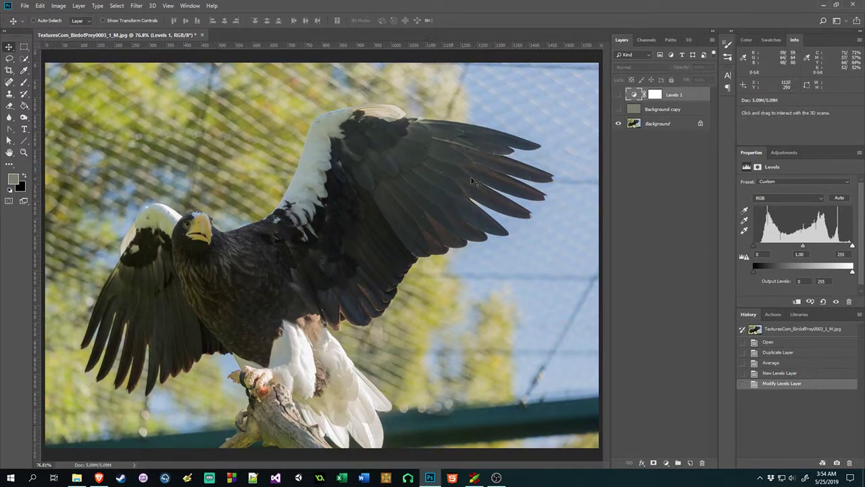
# Make the Levels 1 layer visible again so the eagle shows the neutralised colours
pyautogui.click(619, 95)
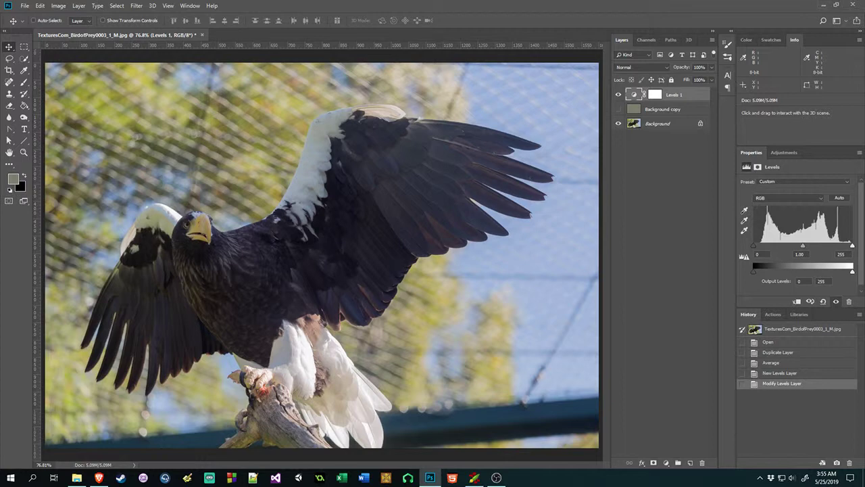
# Stretch the placed pexels-photo texture to cover the canvas from top to bottom
pyautogui.hotkey('ctrl', 't')
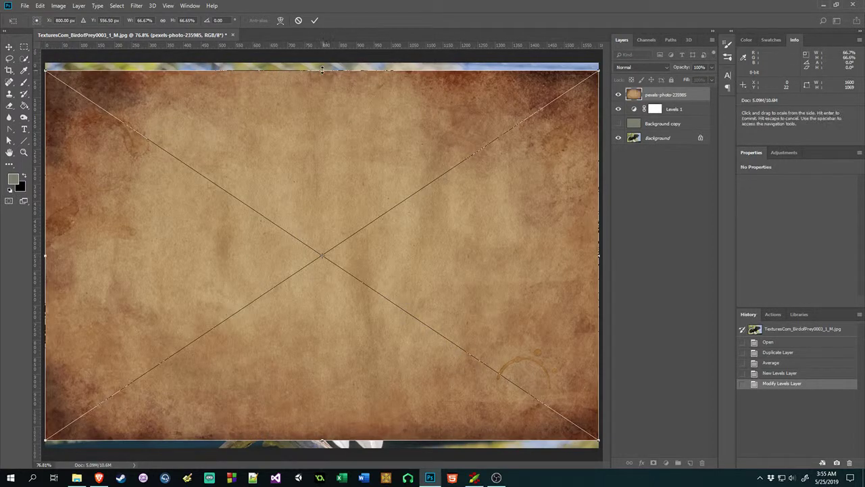
pyautogui.moveTo(323, 69); pyautogui.dragTo(324, 63)
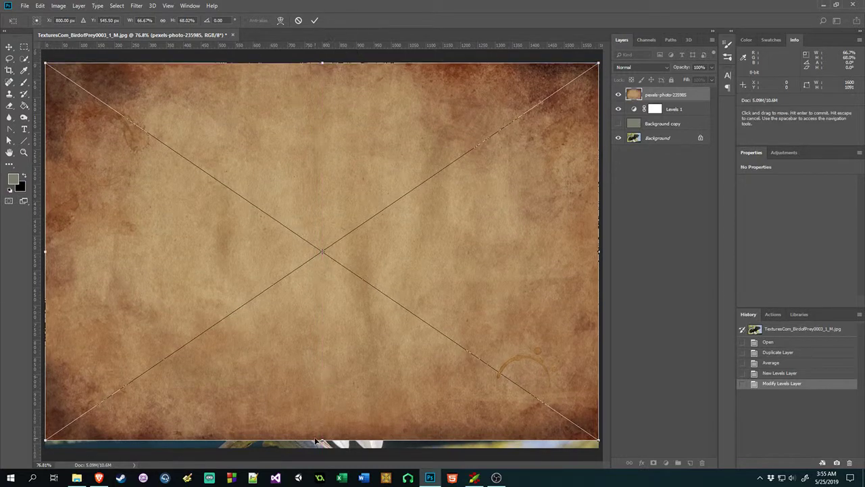
pyautogui.moveTo(316, 439); pyautogui.dragTo(318, 447)
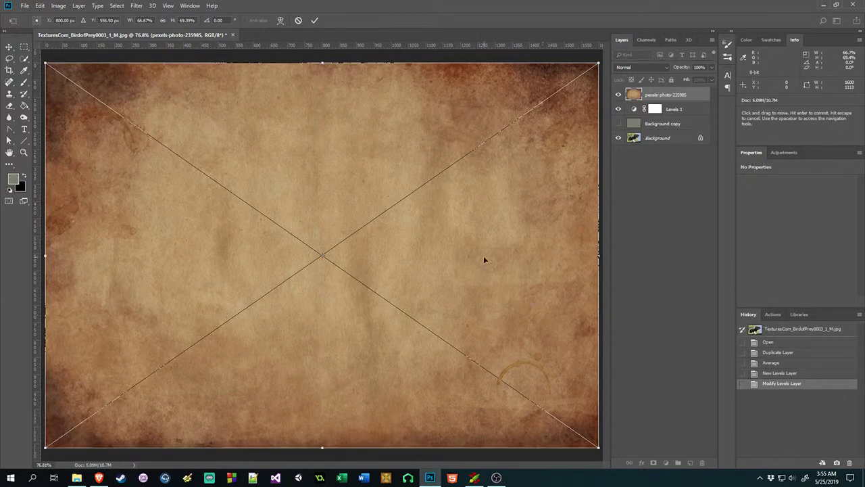
pyautogui.press('Return')
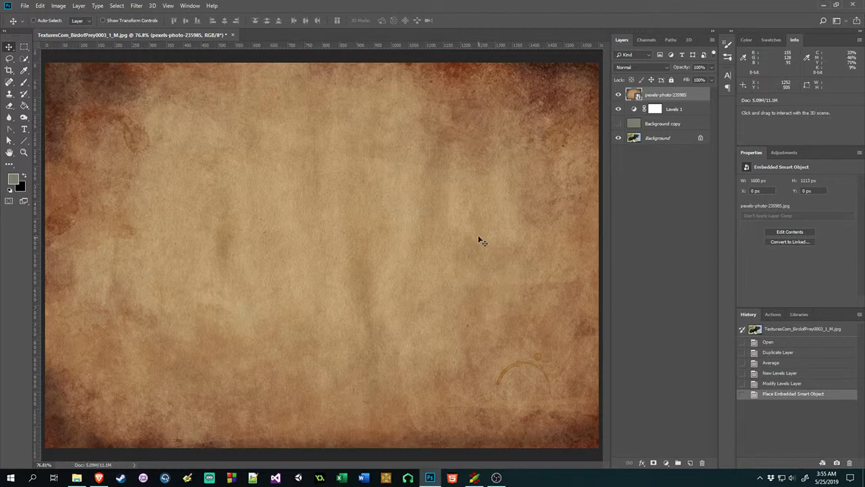
# Set pexels-photo to Overlay at 25% opacity and toggle its visibility to compare
pyautogui.click(640, 68)
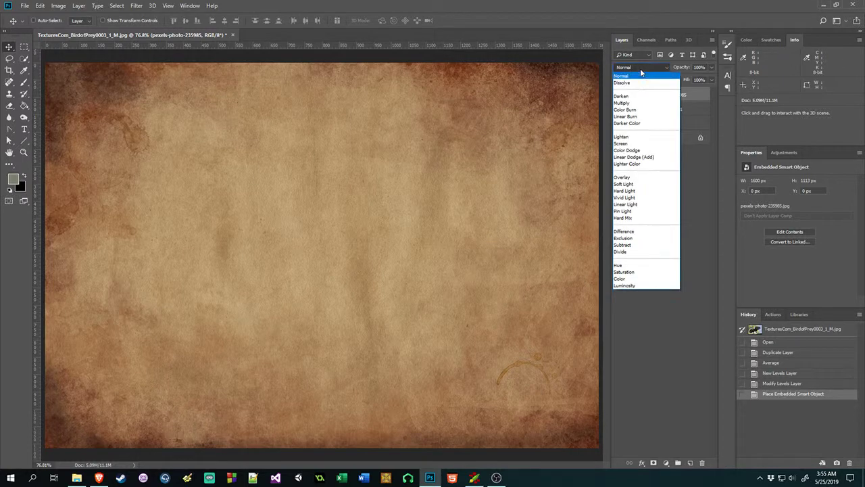
pyautogui.click(630, 178)
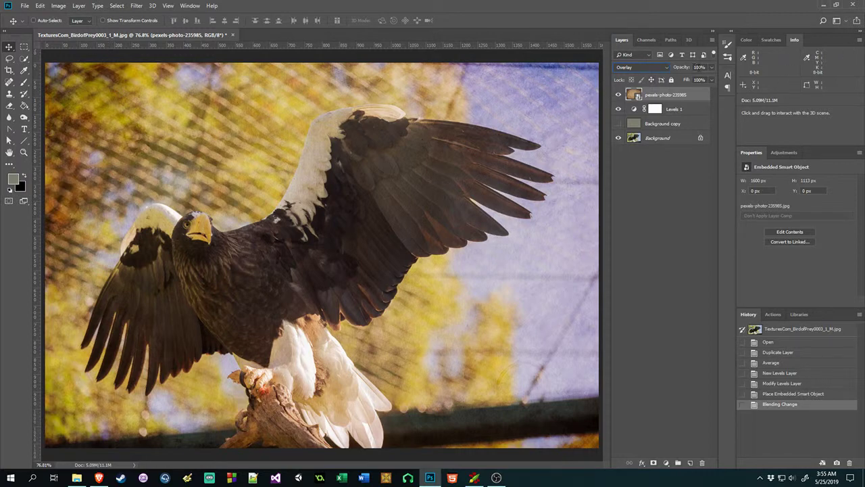
pyautogui.write('25')
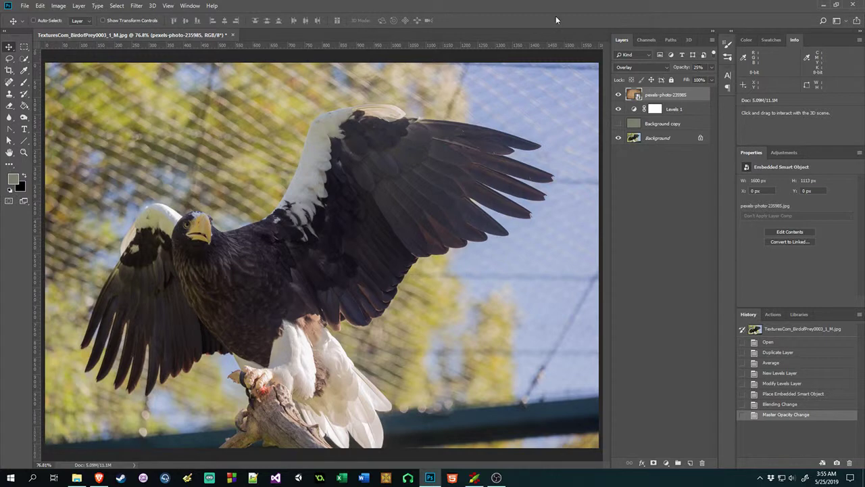
pyautogui.click(617, 95)
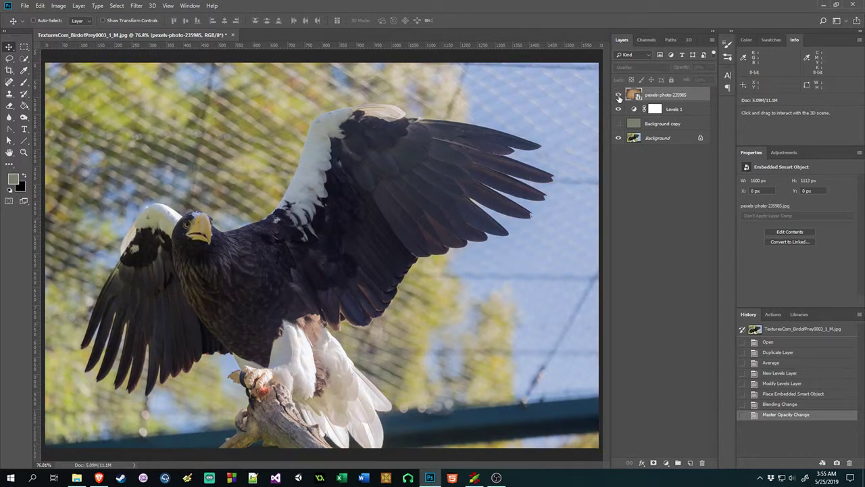
pyautogui.click(617, 95)
pyautogui.click(618, 96)
pyautogui.click(618, 96)
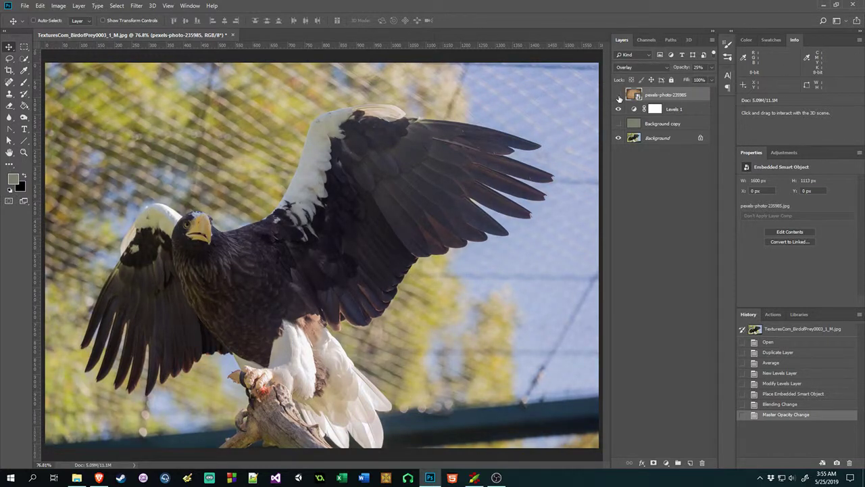
pyautogui.click(618, 96)
pyautogui.click(617, 95)
pyautogui.click(618, 95)
pyautogui.click(617, 95)
# Place the grunge_02 texture onto the canvas and stretch it to full width
pyautogui.moveTo(688, 184); pyautogui.dragTo(376, 176)
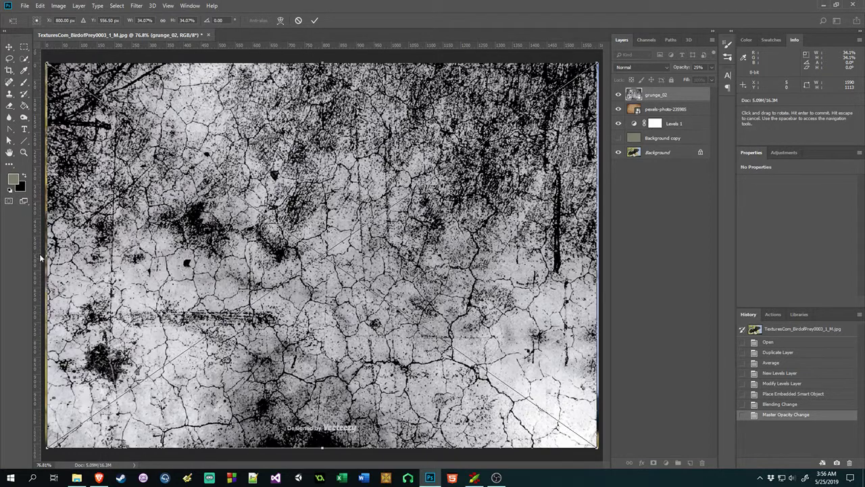
pyautogui.moveTo(46, 256); pyautogui.dragTo(46, 255)
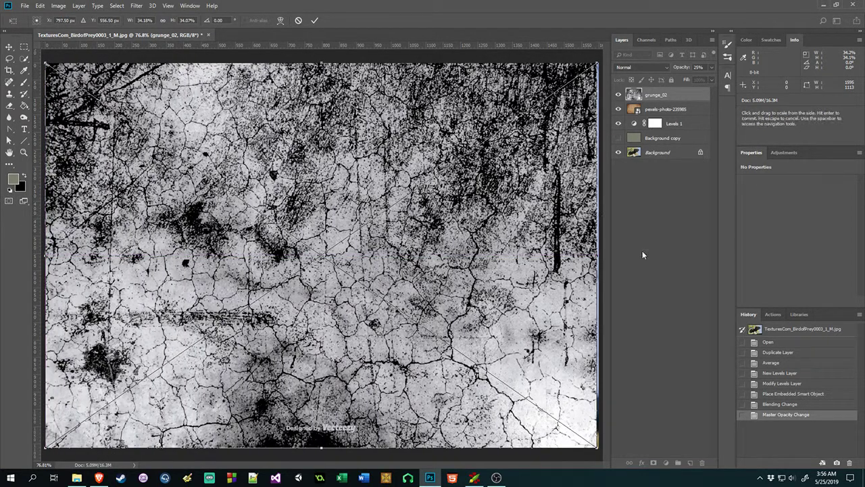
pyautogui.press('Return')
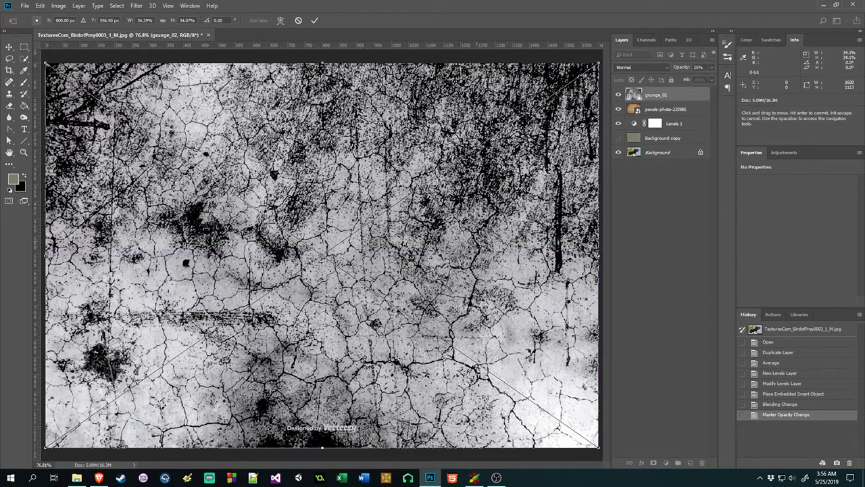
# Give grunge_02 the Overlay blend mode at 25% opacity
pyautogui.click(641, 67)
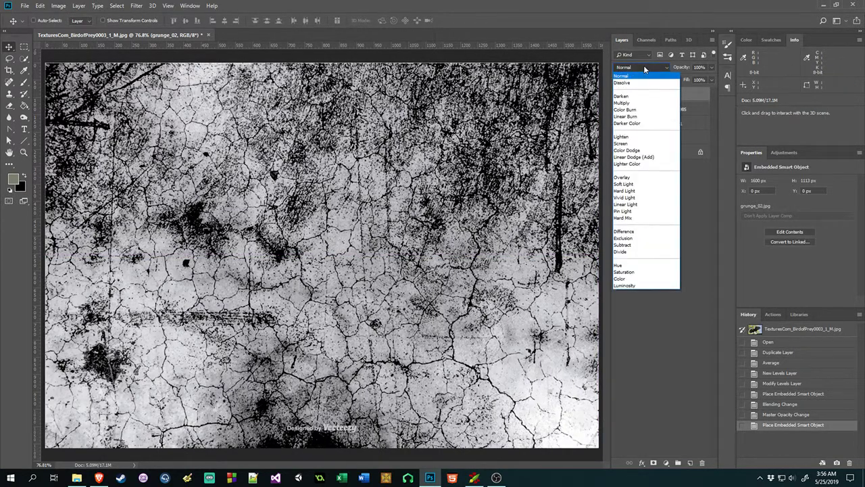
pyautogui.click(625, 179)
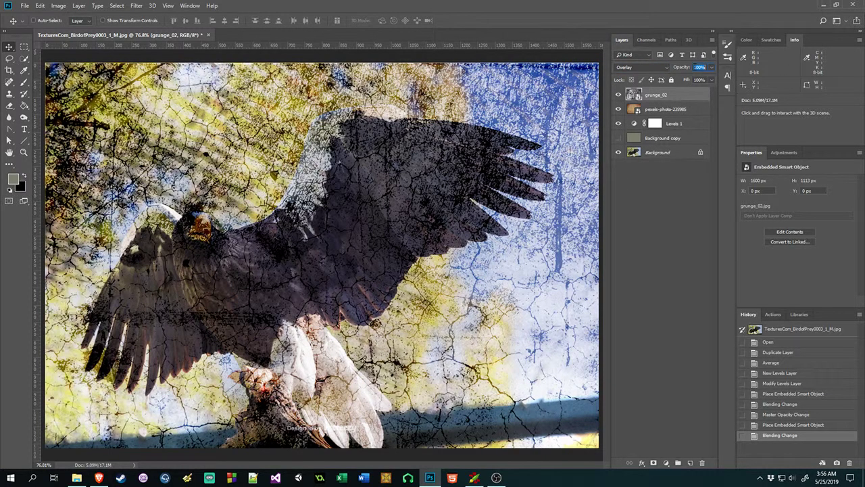
pyautogui.write('25')
pyautogui.press('Return')
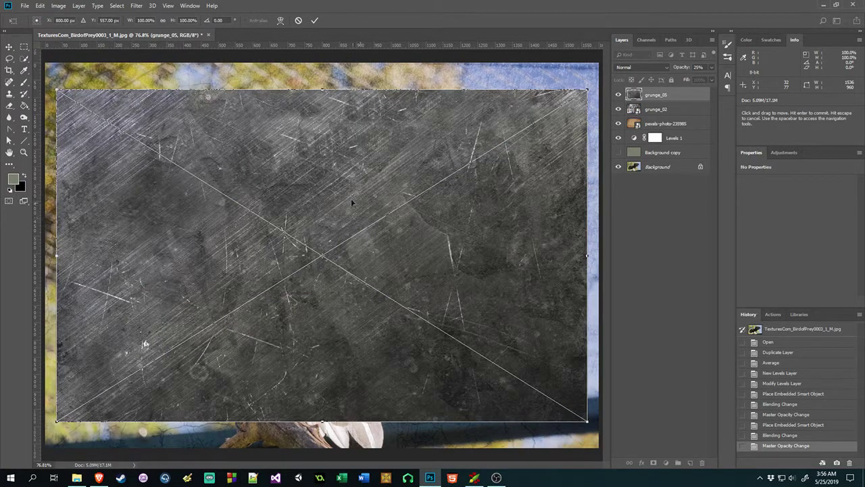
# Move and scale the grunge_05 texture to fill the whole canvas
pyautogui.moveTo(351, 198); pyautogui.dragTo(334, 154)
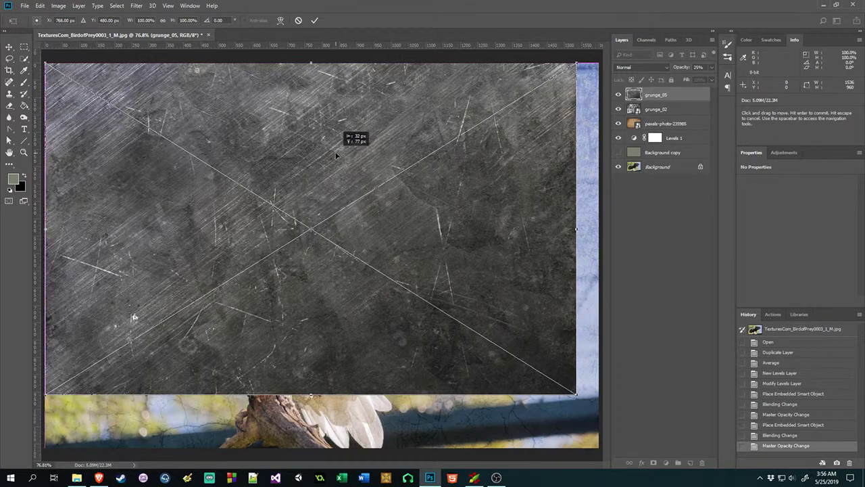
pyautogui.moveTo(572, 392); pyautogui.dragTo(597, 447)
pyautogui.press('Return')
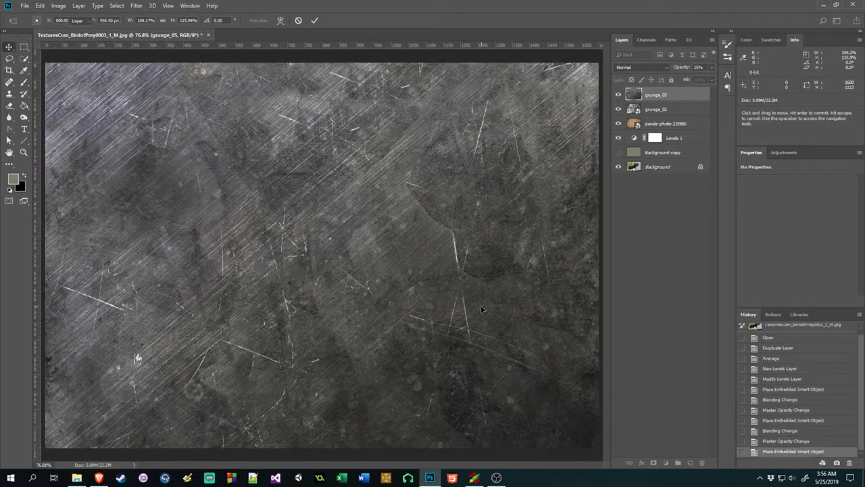
# Set grunge_05 to Overlay at 25% opacity, then toggle the textures to compare
pyautogui.click(637, 67)
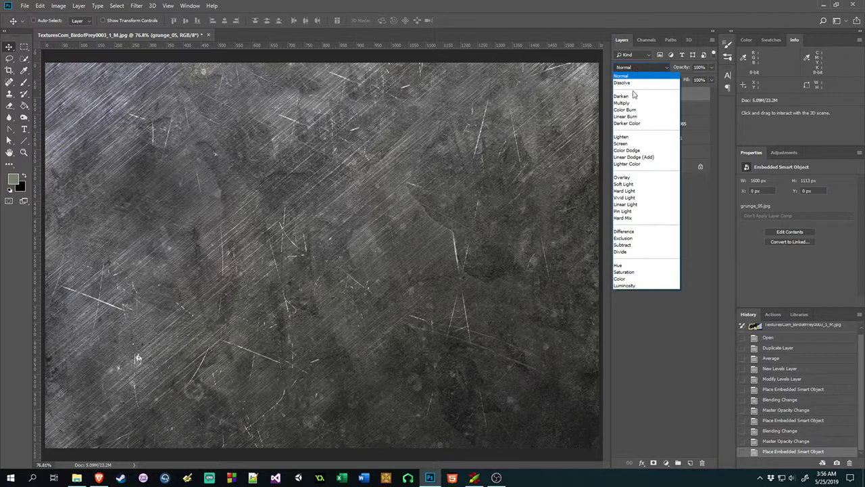
pyautogui.click(644, 178)
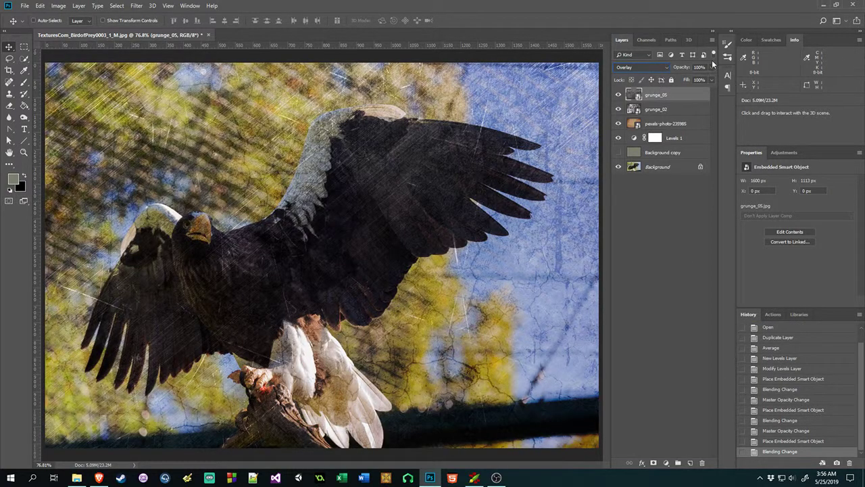
pyautogui.write('50')
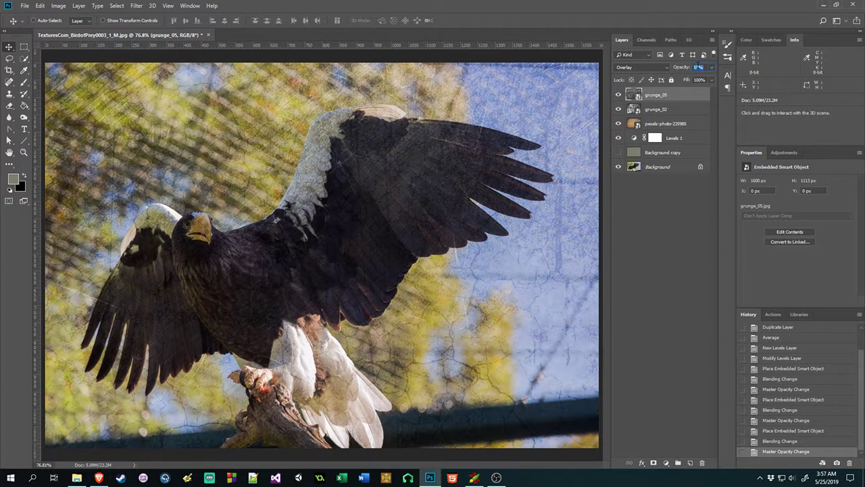
pyautogui.write('24')
pyautogui.press('Return')
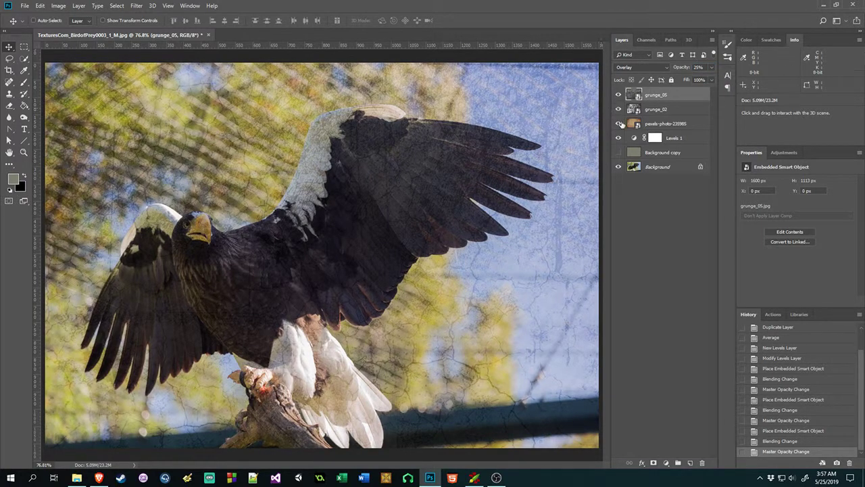
pyautogui.click(618, 100)
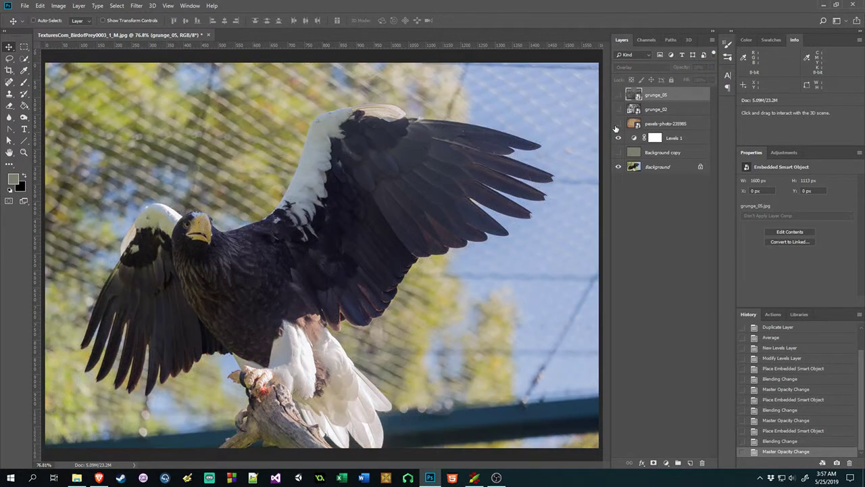
pyautogui.moveTo(618, 124); pyautogui.dragTo(617, 99)
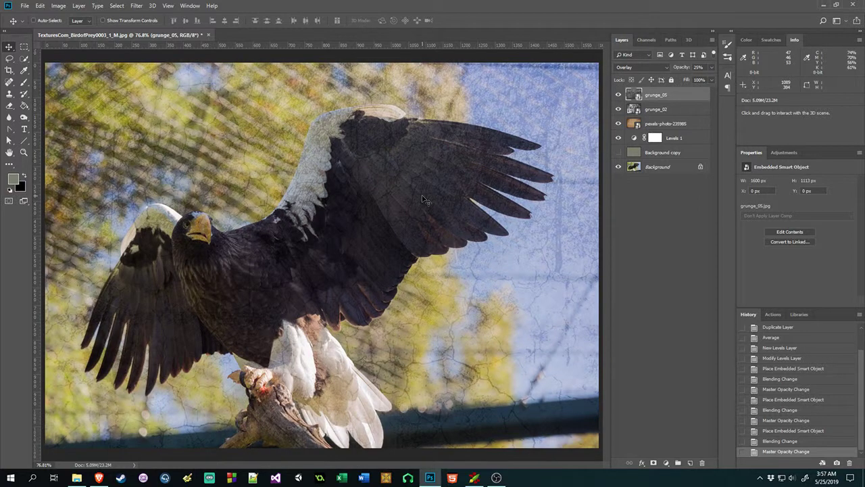
# Frame the canvas edges with View > New Guide Layout and create an empty Layer 1
pyautogui.click(138, 8)
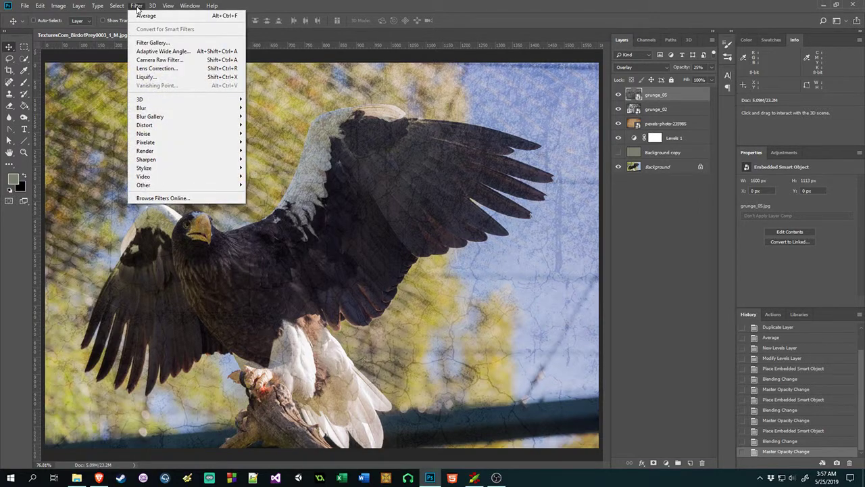
pyautogui.moveTo(168, 7)
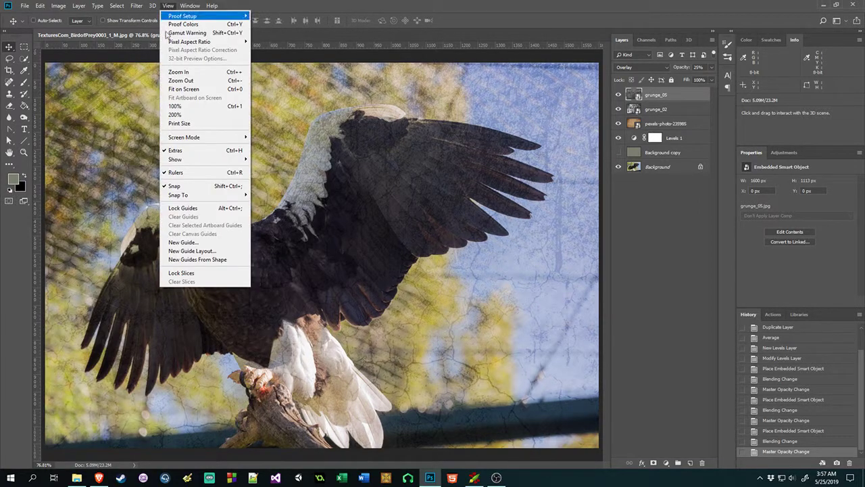
pyautogui.click(191, 251)
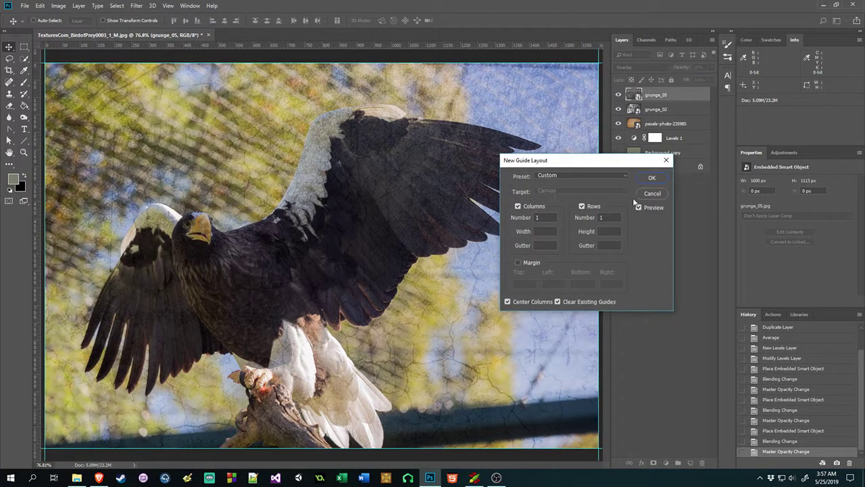
pyautogui.click(651, 177)
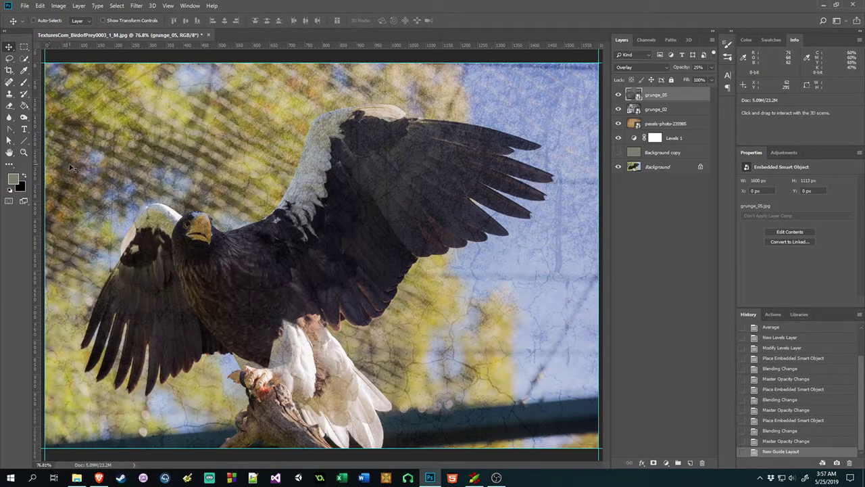
pyautogui.click(690, 462)
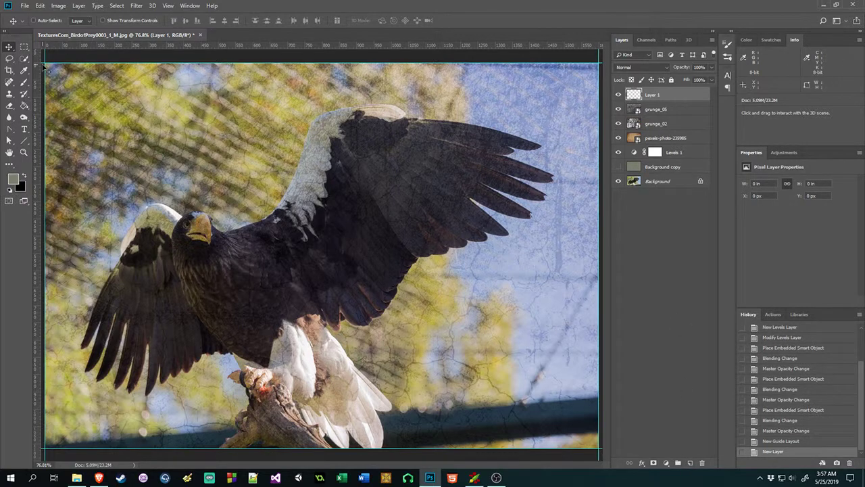
# Draw an elliptical marquee from corner to corner of the canvas and invert it
pyautogui.click(24, 49)
pyautogui.moveTo(25, 49); pyautogui.dragTo(46, 60)
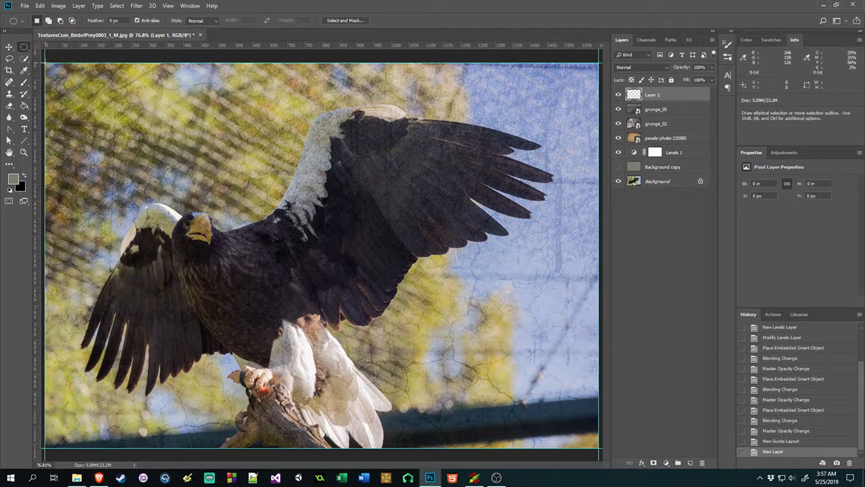
pyautogui.moveTo(46, 62); pyautogui.dragTo(599, 446)
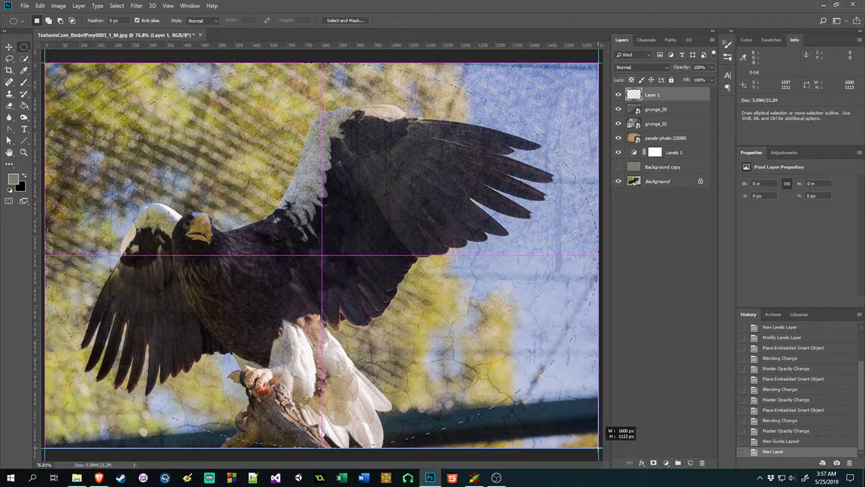
pyautogui.moveTo(600, 447); pyautogui.dragTo(600, 447)
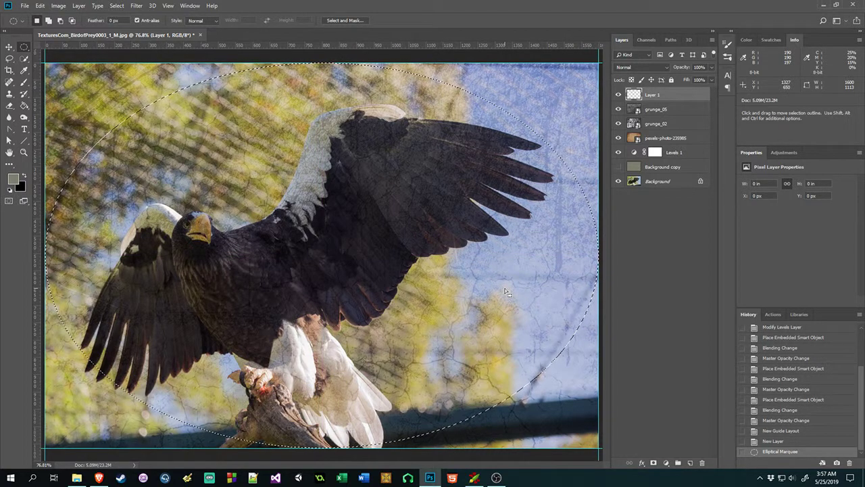
pyautogui.click(117, 7)
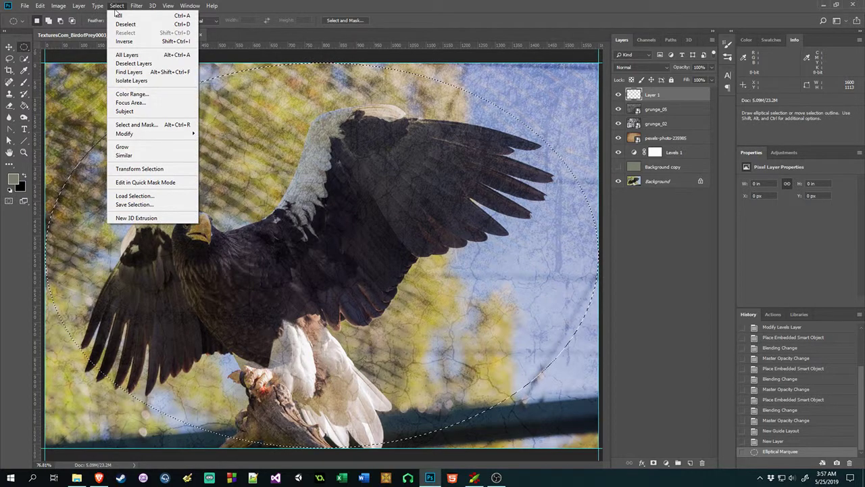
pyautogui.click(124, 42)
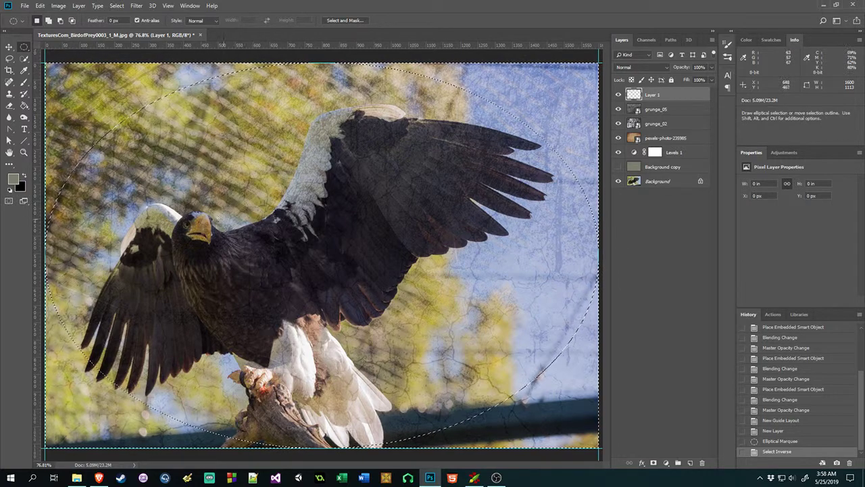
# Fill the area outside the oval selection with black, using default black and white colours
pyautogui.click(10, 192)
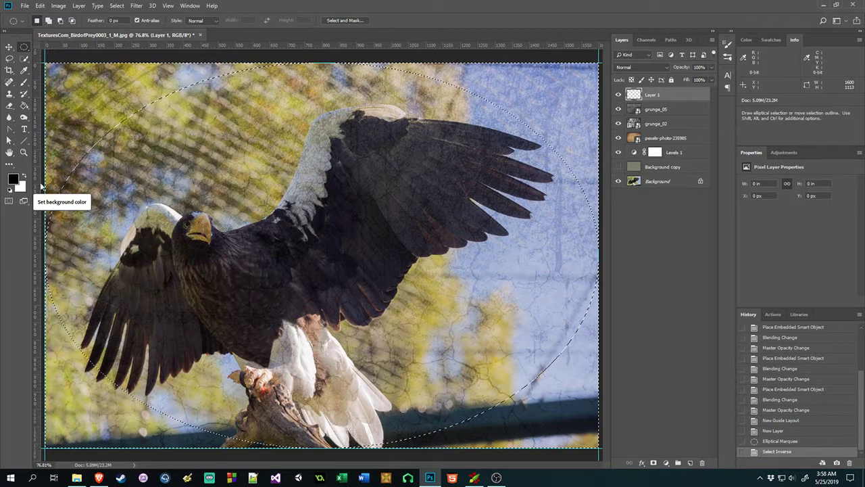
pyautogui.click(40, 5)
pyautogui.click(76, 145)
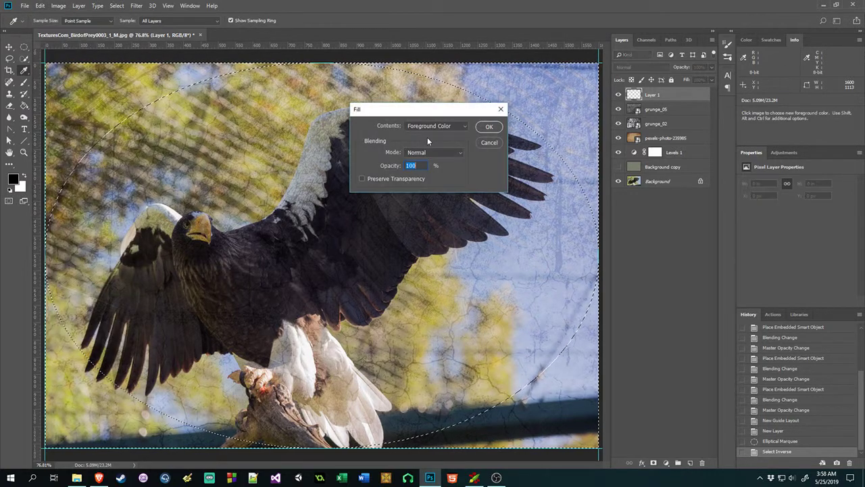
pyautogui.click(488, 127)
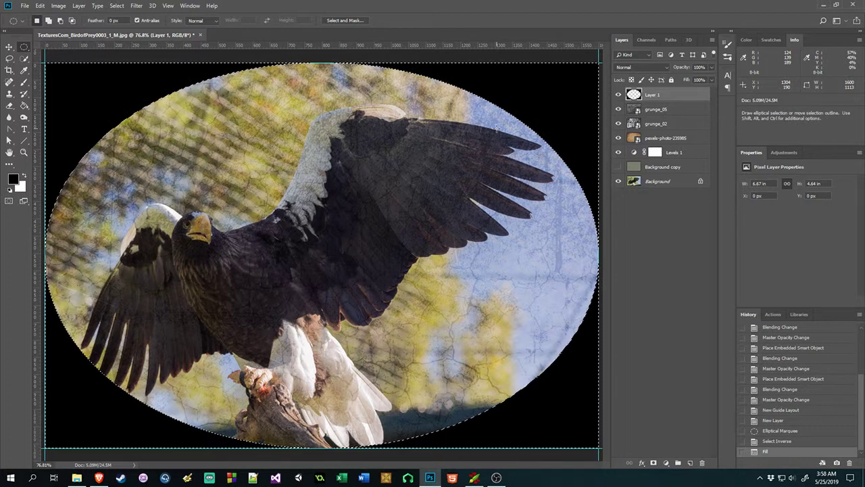
# Deselect, soften the black border with a 104.3-pixel Gaussian Blur, and set opacity to 50%
pyautogui.hotkey('ctrl', 'd')
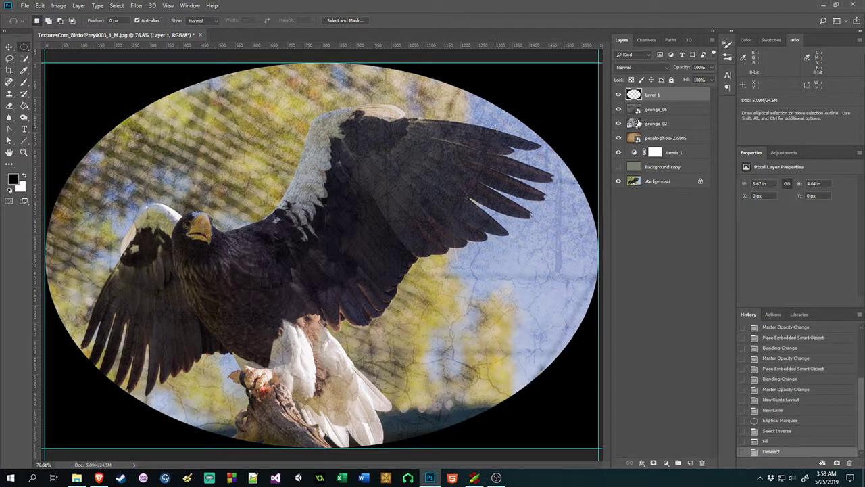
pyautogui.click(141, 7)
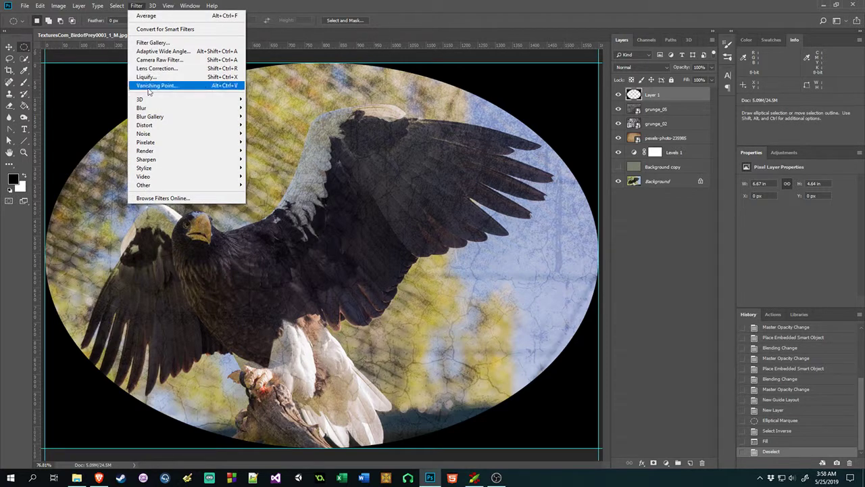
pyautogui.moveTo(163, 108)
pyautogui.click(270, 142)
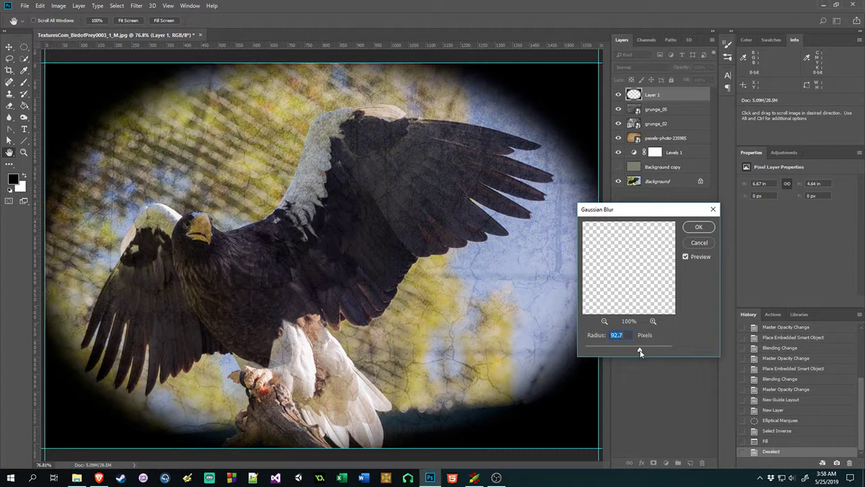
pyautogui.click(697, 228)
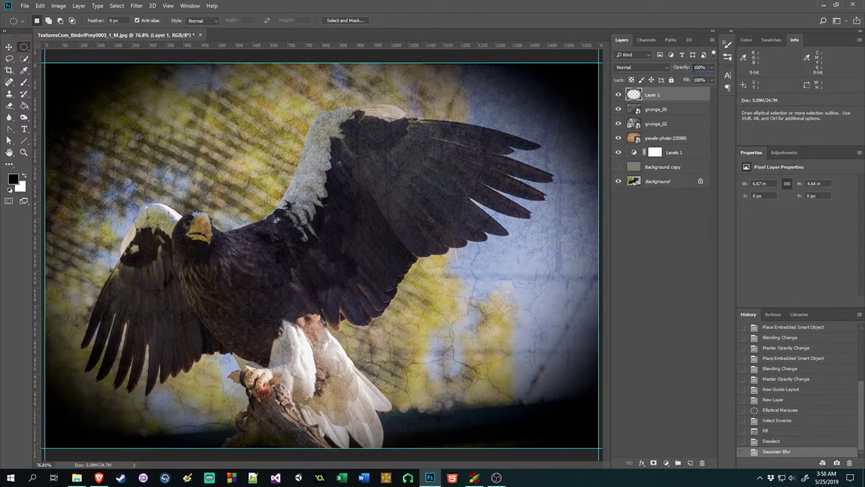
pyautogui.write('50')
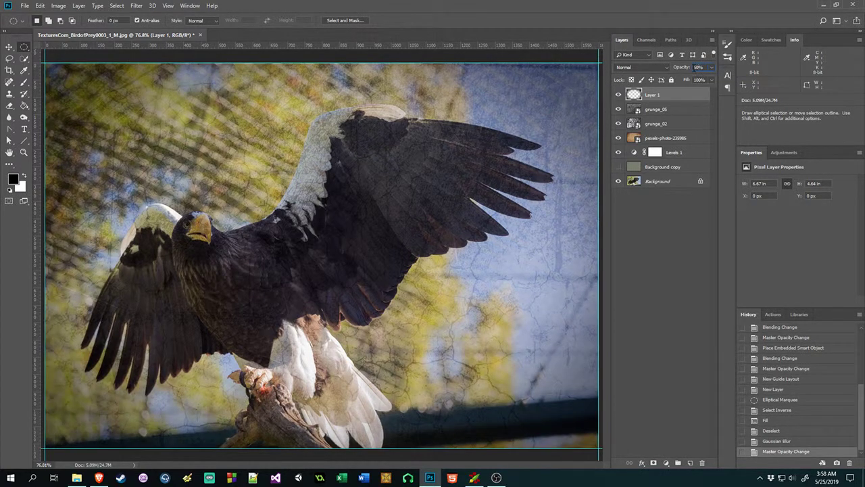
# Apply Gaussian, monochromatic Add Noise at about 17% to the Layer 1 vignette
pyautogui.click(138, 6)
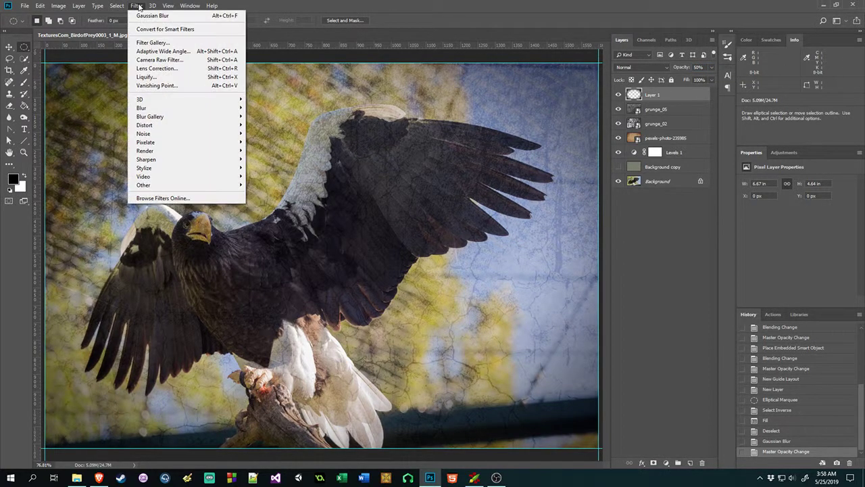
pyautogui.moveTo(155, 134)
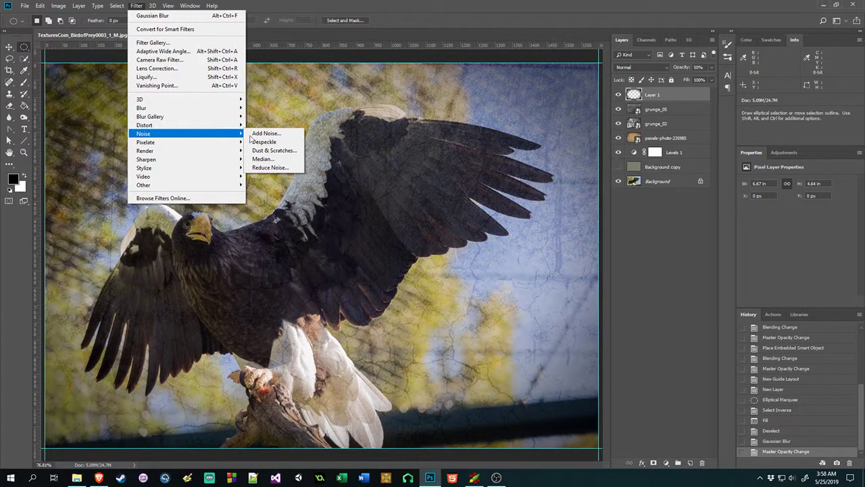
pyautogui.click(267, 133)
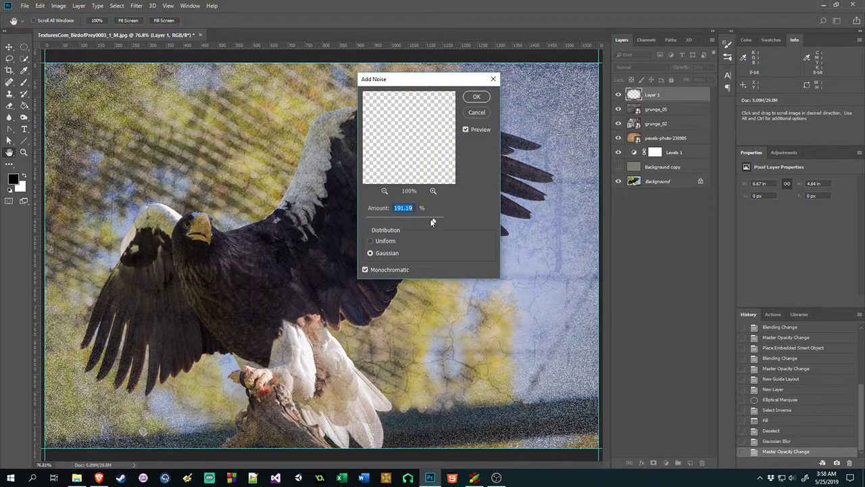
pyautogui.moveTo(433, 221); pyautogui.dragTo(395, 223)
pyautogui.moveTo(396, 223); pyautogui.dragTo(382, 222)
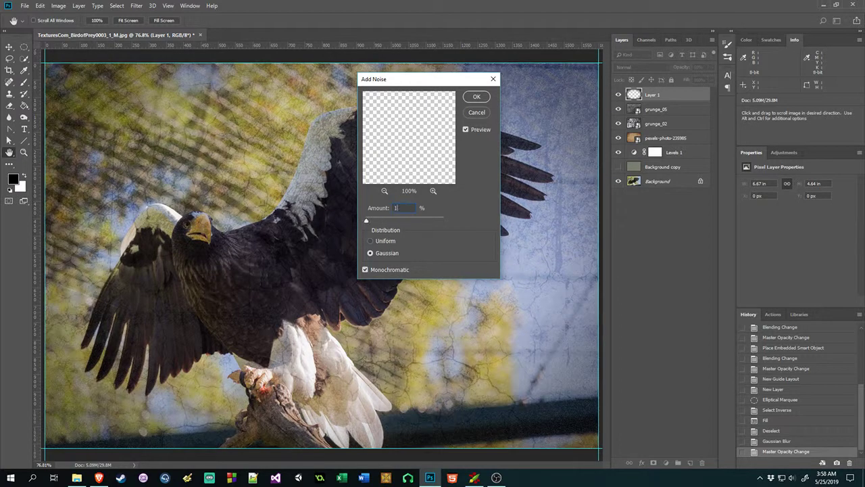
pyautogui.press('Return')
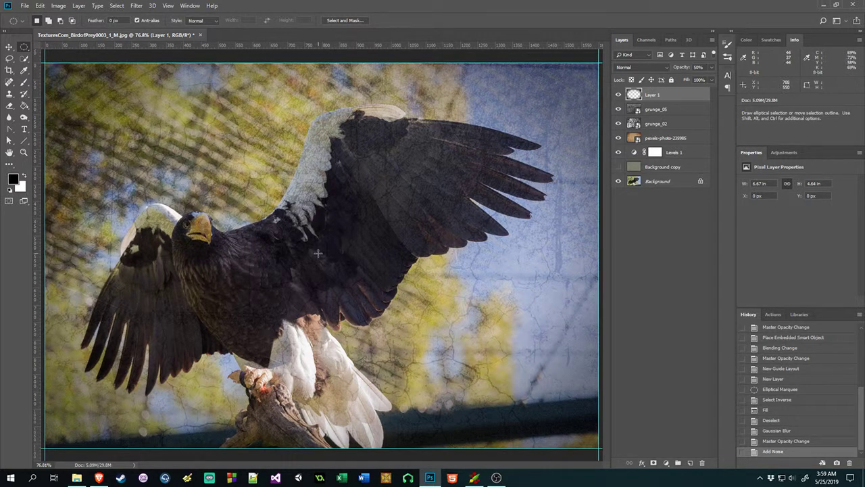
# Hide and reshow grunge_02 to compare the image without its cracked texture
pyautogui.click(618, 124)
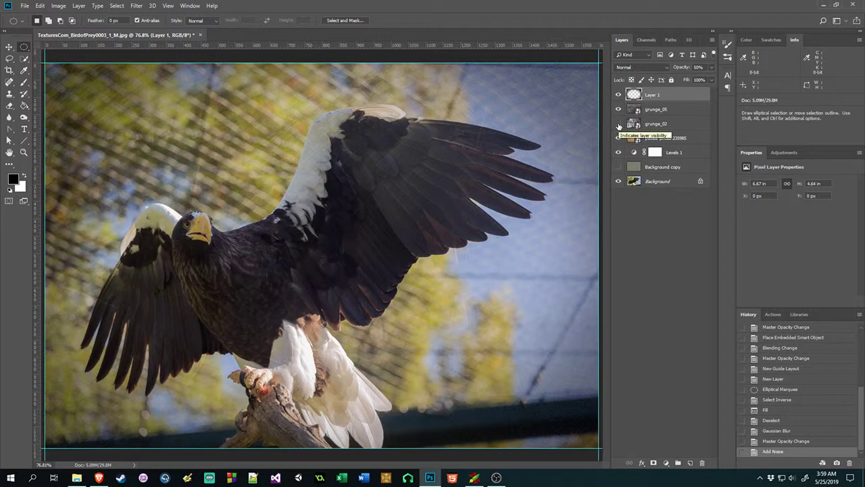
pyautogui.click(619, 124)
pyautogui.click(652, 125)
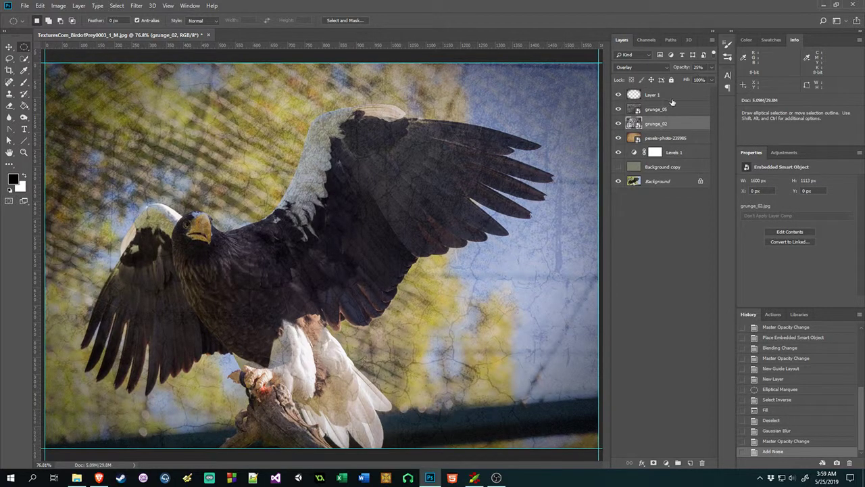
# Raise grunge_05's opacity to 31%, then make grunge_02 the active layer again
pyautogui.click(661, 111)
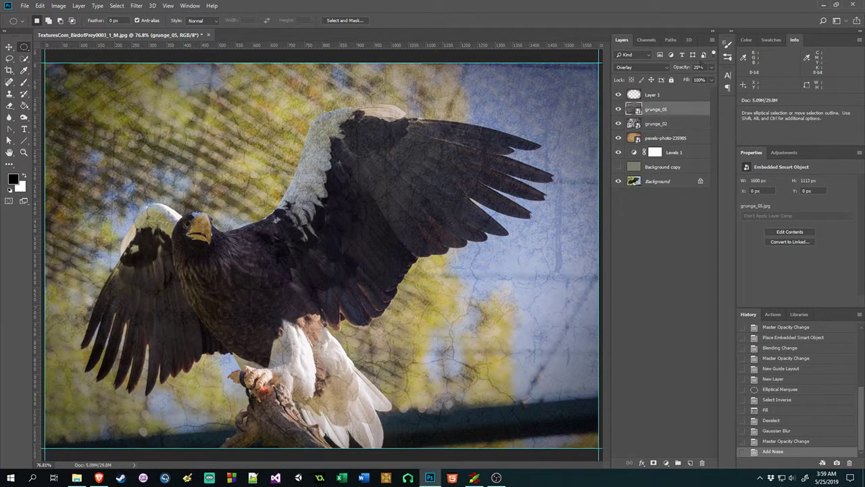
pyautogui.write('31')
pyautogui.press('Return')
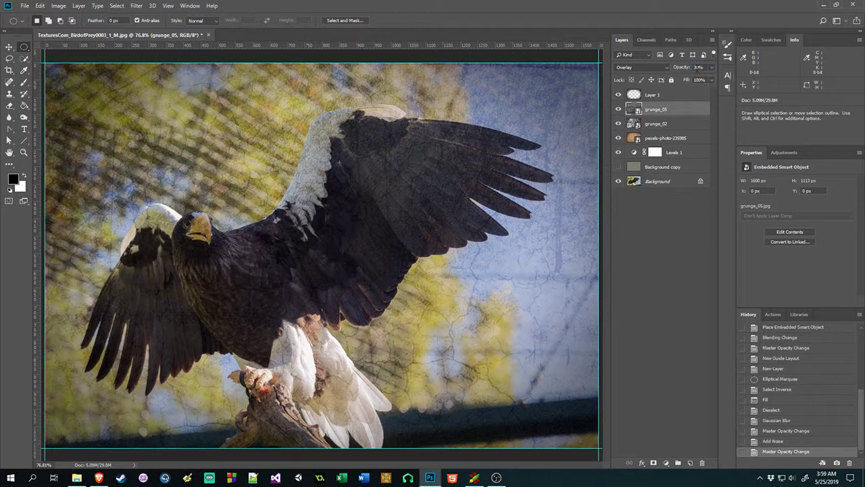
pyautogui.click(657, 125)
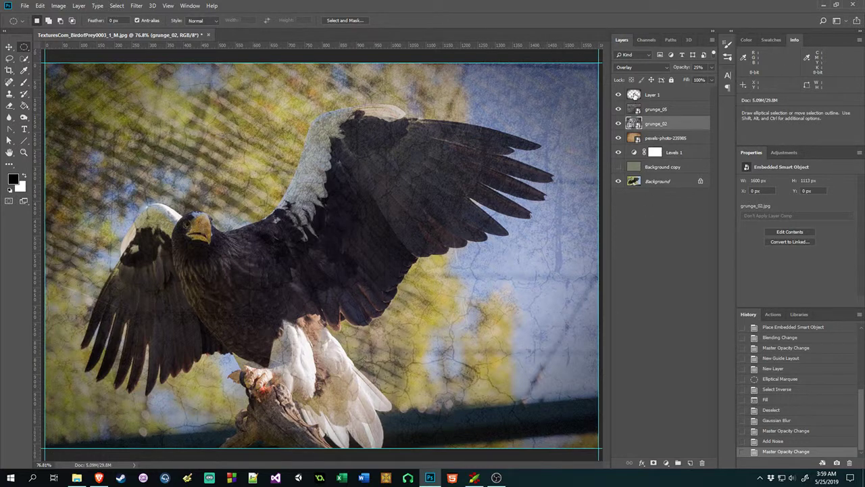
pyautogui.press('ctrl')
# Load Layer 1's oval as a selection, invert it, and add it as grunge_02's layer mask
pyautogui.keyDown('ctrl'); pyautogui.click(634, 97); pyautogui.keyUp('ctrl')
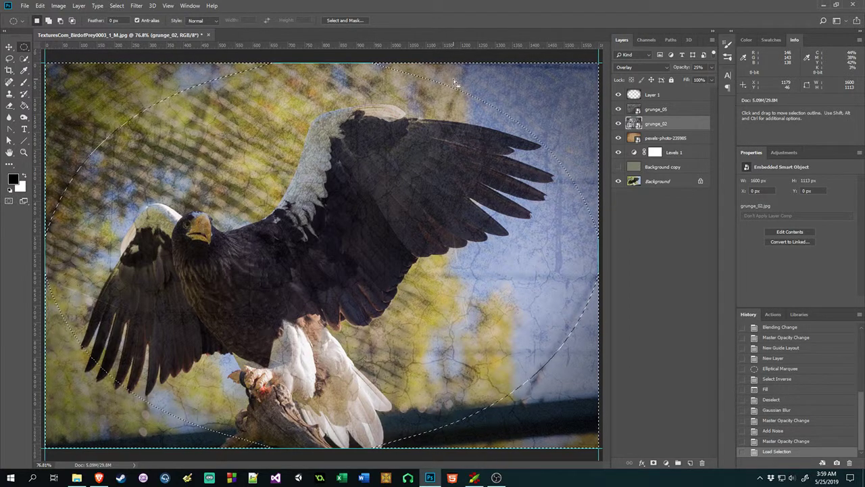
pyautogui.click(120, 8)
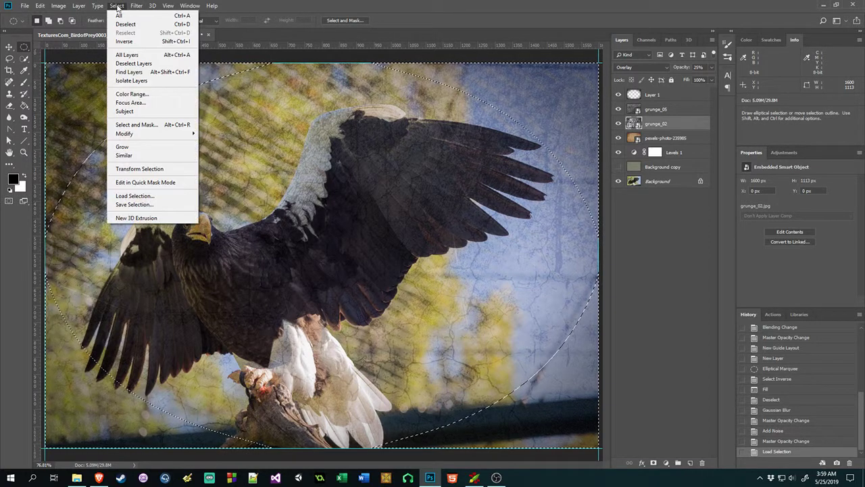
pyautogui.click(130, 43)
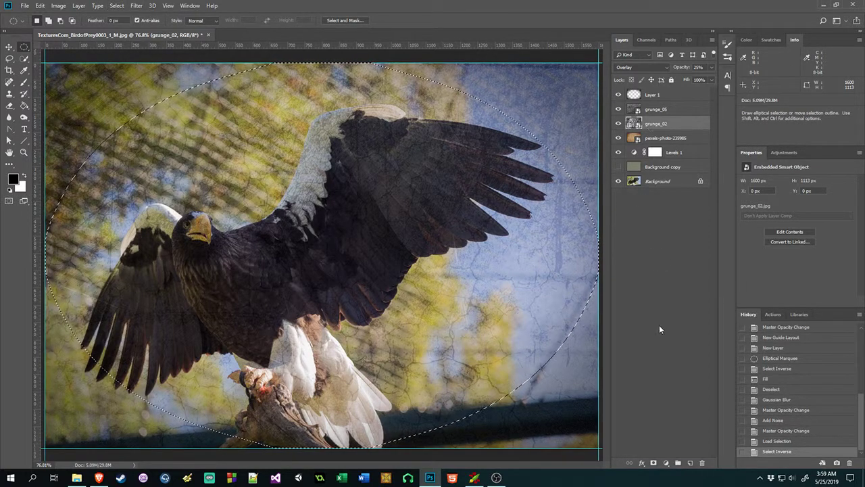
pyautogui.click(653, 463)
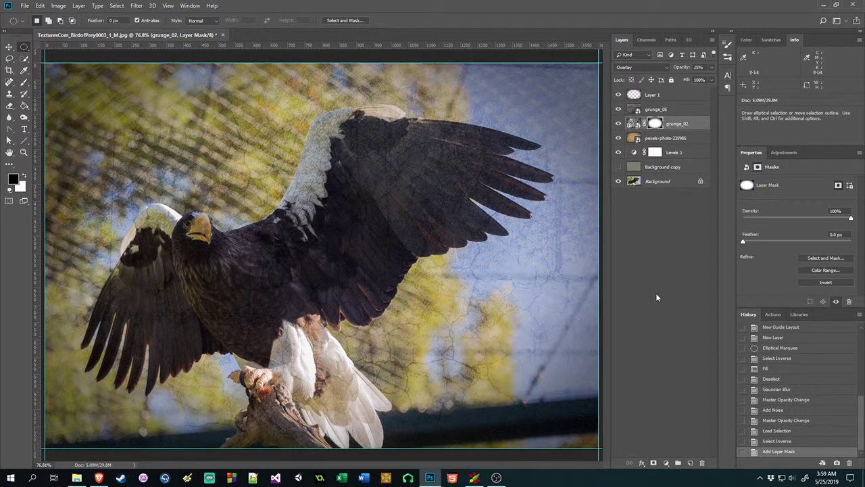
# Invert grunge_02's layer mask and toggle the layer to check the cracks avoid the eagle
pyautogui.click(117, 7)
pyautogui.moveTo(60, 8)
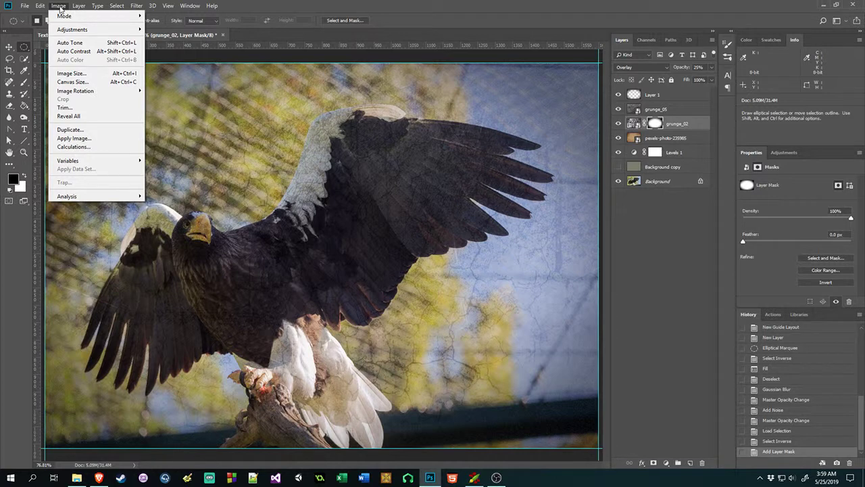
pyautogui.moveTo(168, 6)
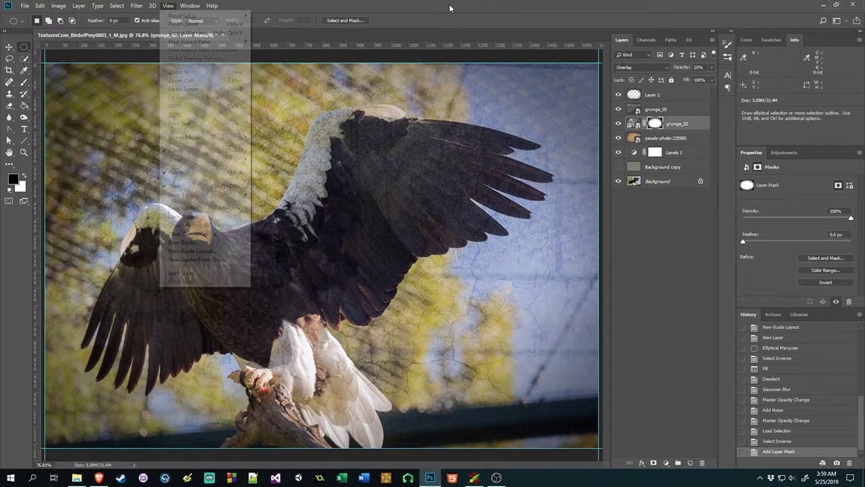
pyautogui.click(661, 126)
pyautogui.click(59, 8)
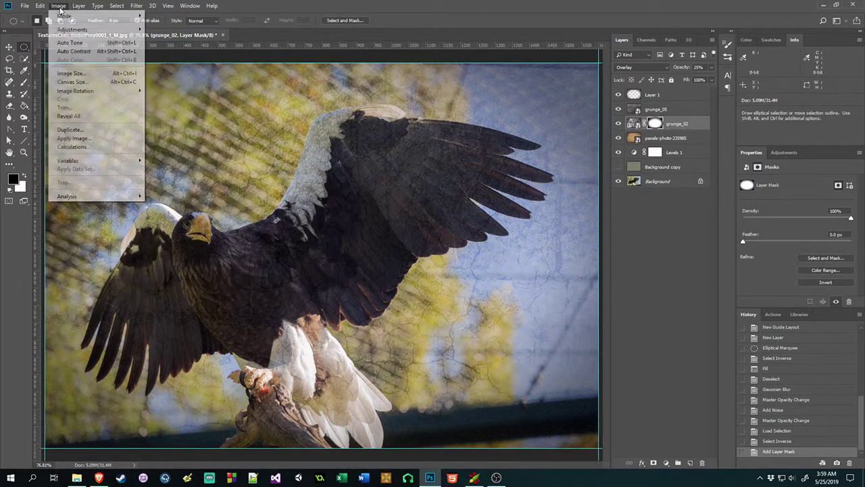
pyautogui.moveTo(79, 7)
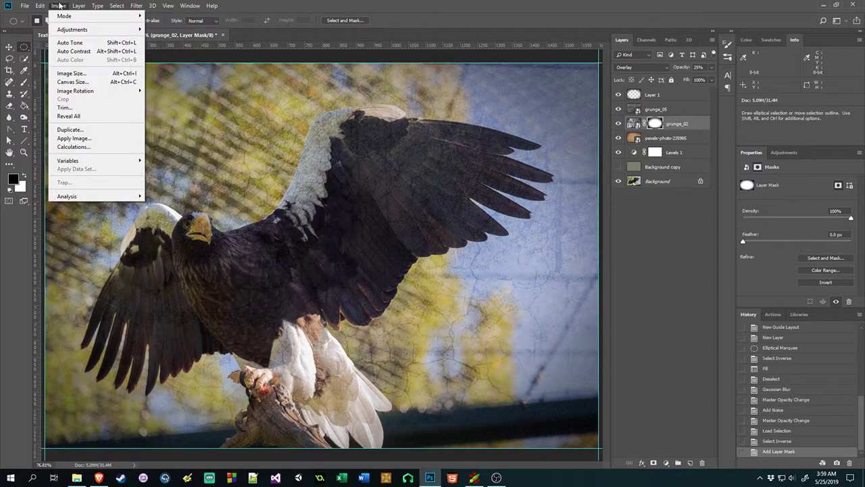
pyautogui.click(253, 6)
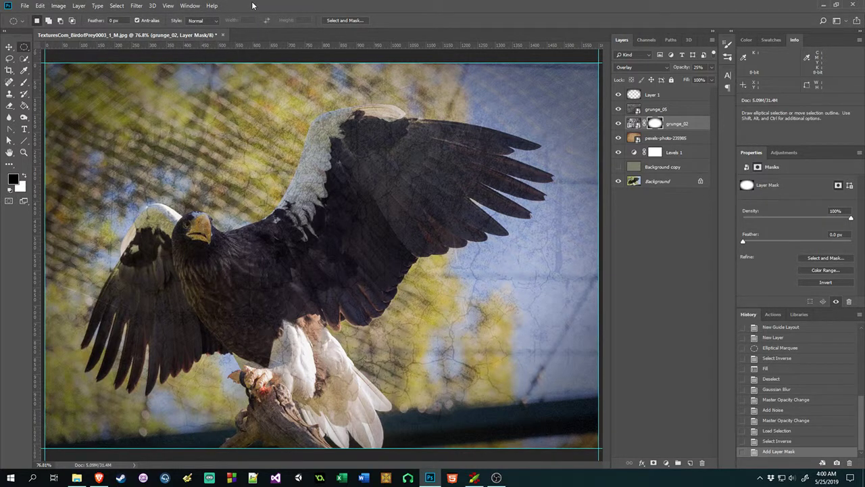
pyautogui.hotkey('ctrl', 'i')
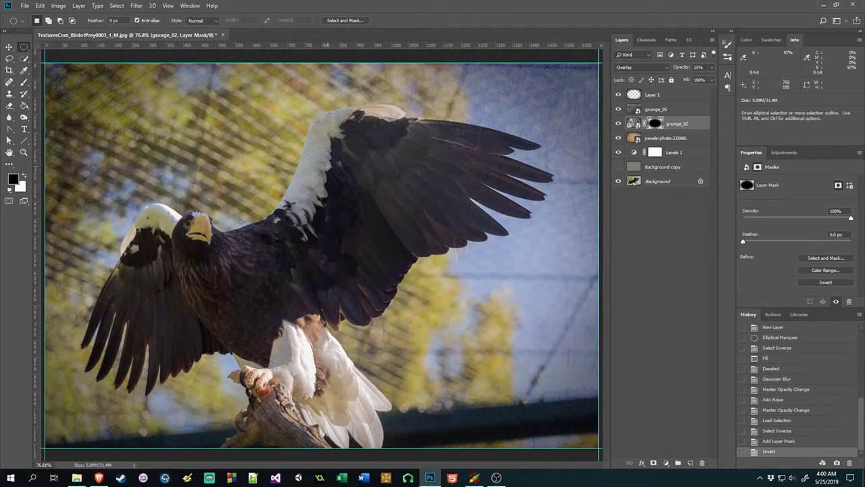
pyautogui.click(618, 124)
pyautogui.click(619, 125)
# Raise Layer 1's opacity to 75% to darken the vignette corners
pyautogui.click(640, 98)
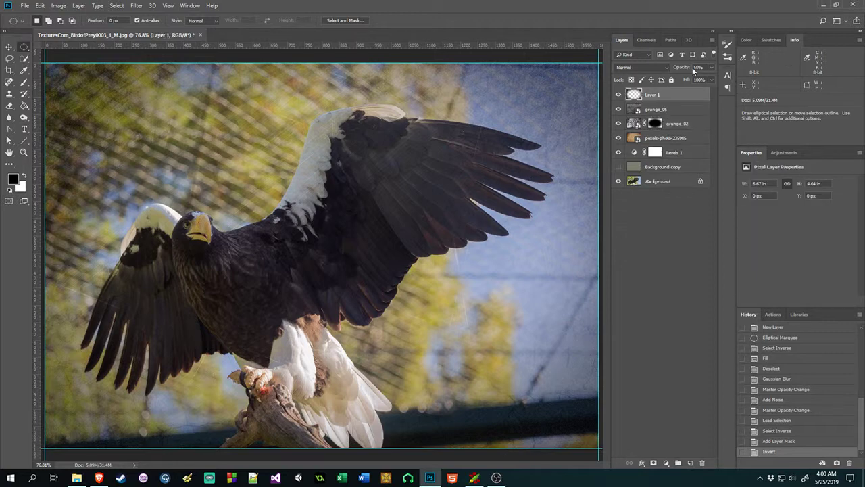
pyautogui.click(698, 67)
pyautogui.write('75')
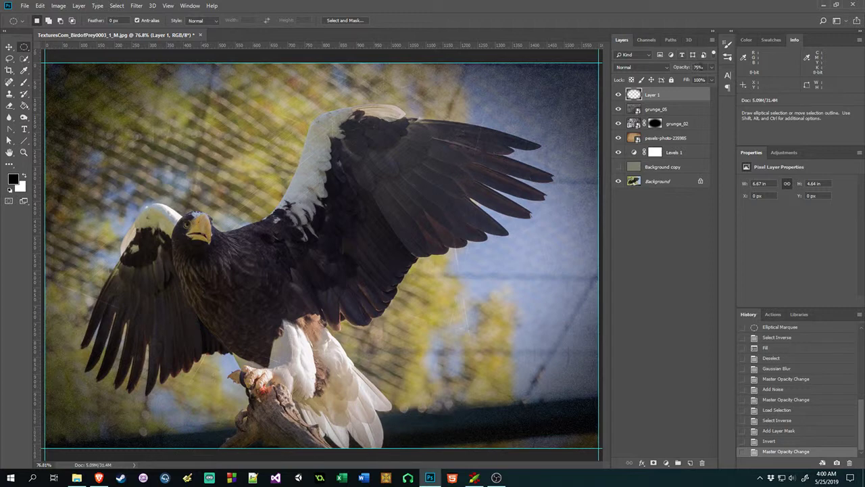
pyautogui.write('60')
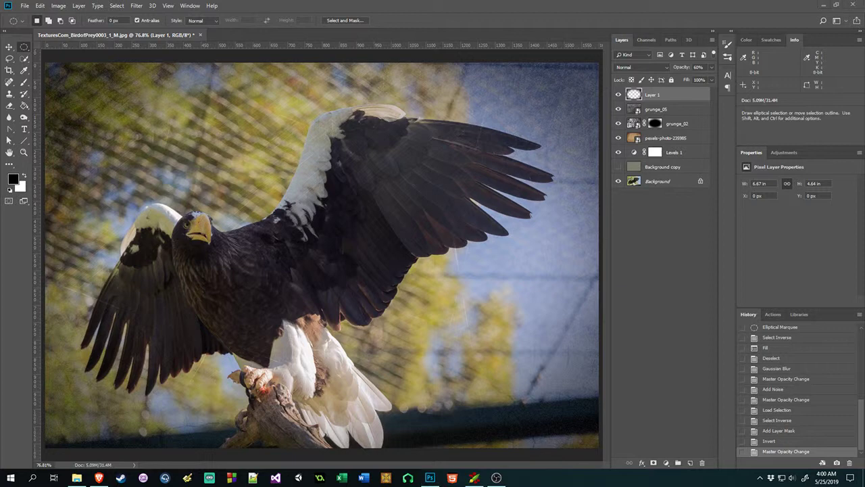
# Open alien_invasion.png, view it at 100%, and pan around to inspect its details
pyautogui.moveTo(534, 58); pyautogui.dragTo(476, 34)
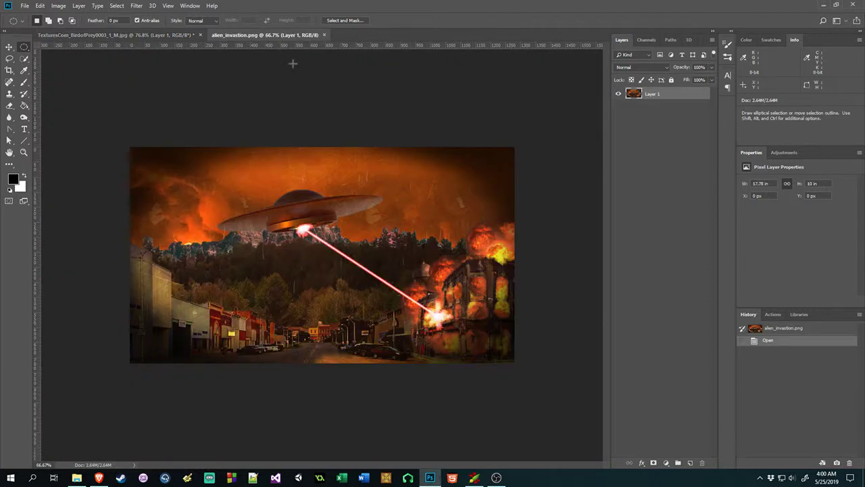
pyautogui.doubleClick(23, 153)
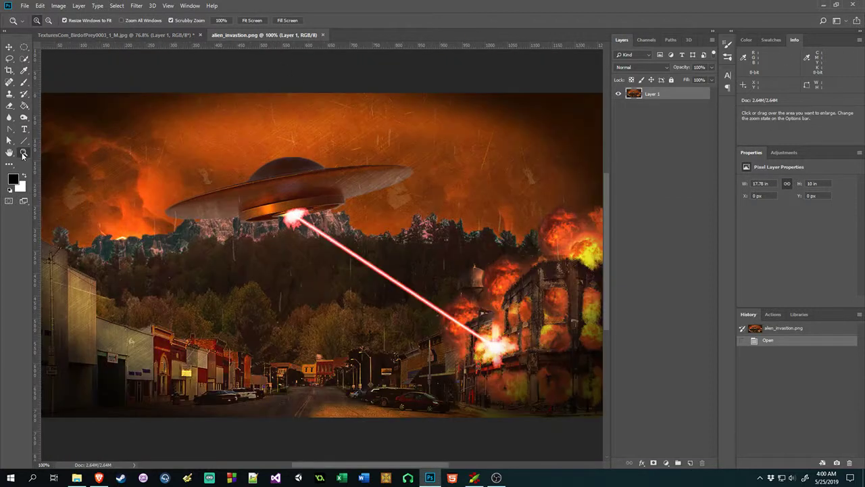
pyautogui.click(9, 153)
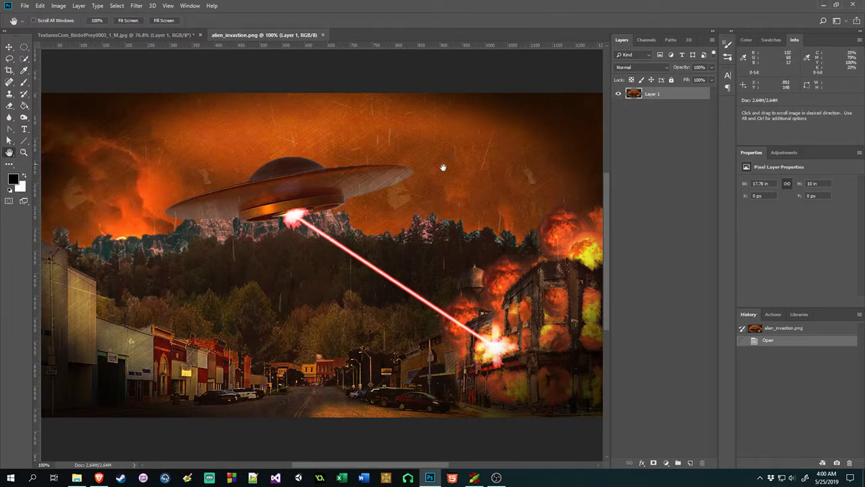
pyautogui.moveTo(443, 166); pyautogui.dragTo(367, 195)
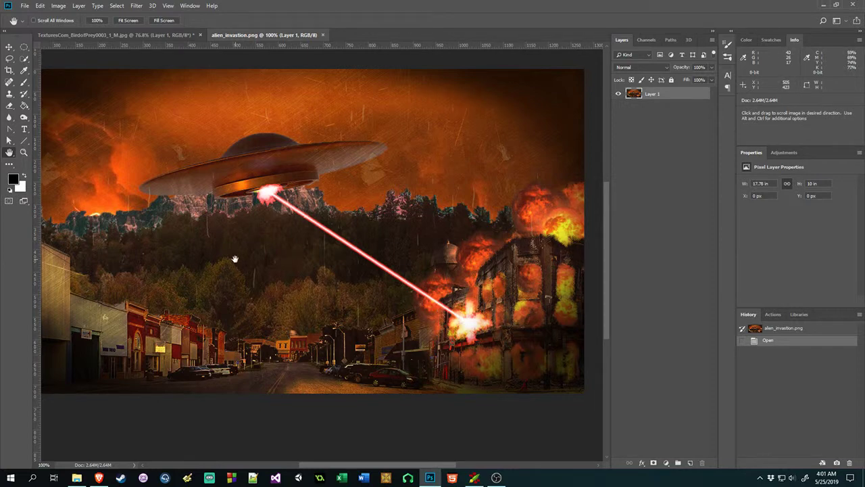
pyautogui.moveTo(234, 258)
pyautogui.mouseDown()
pyautogui.moveTo(267, 248)
pyautogui.moveTo(266, 265)
pyautogui.moveTo(234, 250)
pyautogui.moveTo(247, 252)
pyautogui.mouseUp()
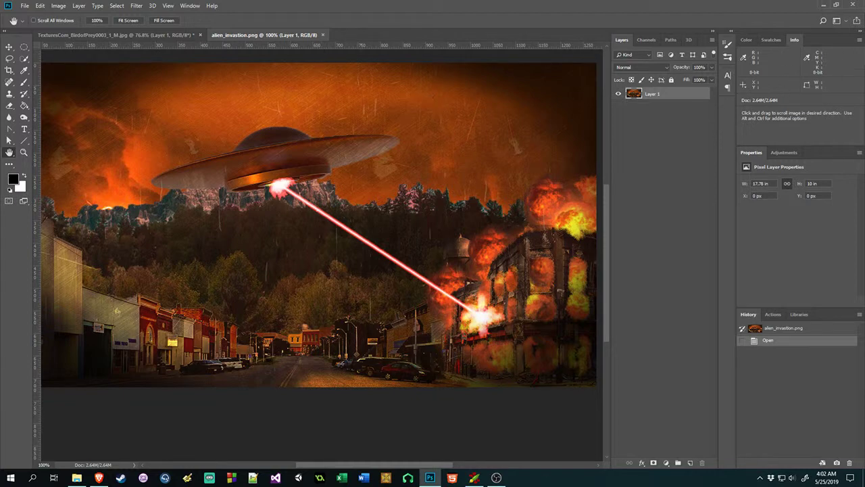
# Open Nevous_Guard_Teaser_Poster.png as a new document
pyautogui.moveTo(473, 45); pyautogui.dragTo(431, 34)
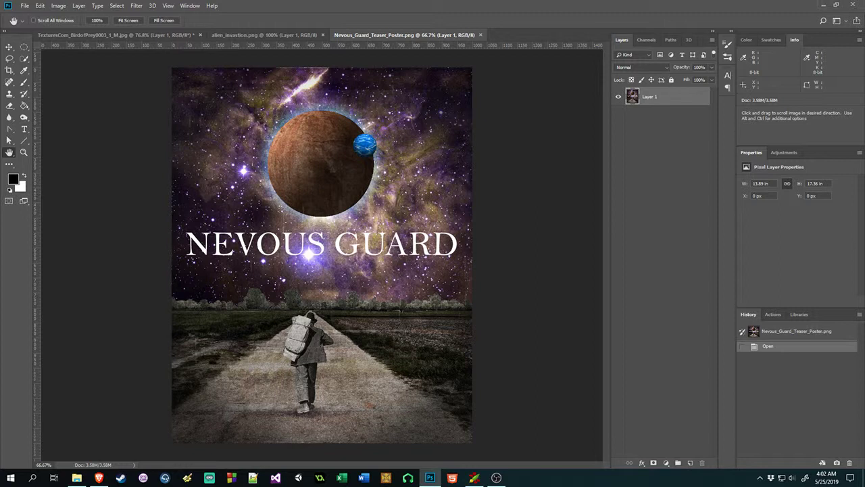
# Open Nevous_Guard.psd, collapse and hide its Depth group, and compare it with the teaser poster
pyautogui.moveTo(605, 68); pyautogui.dragTo(551, 32)
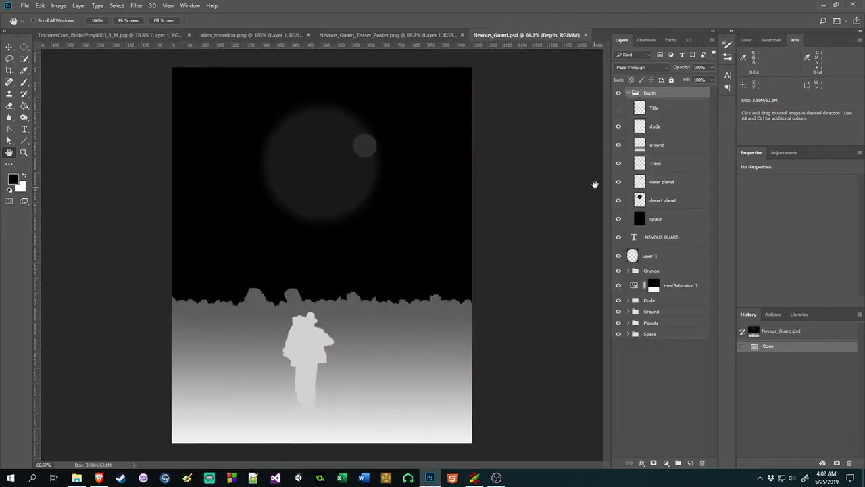
pyautogui.click(628, 92)
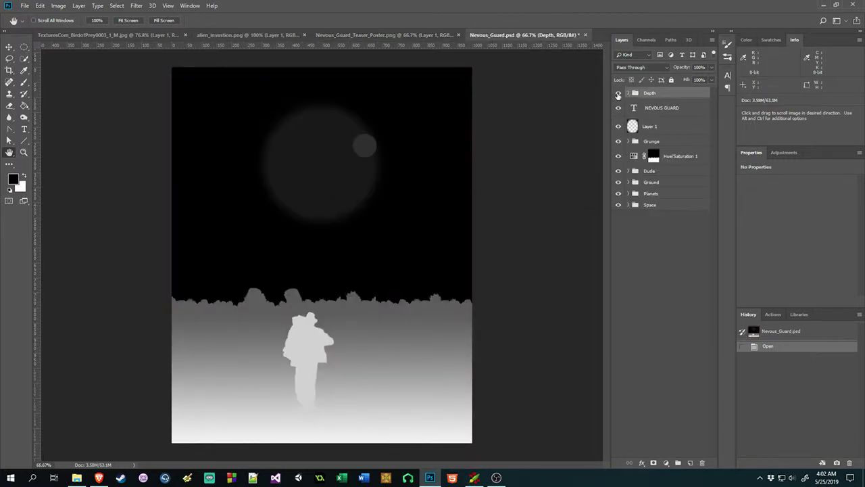
pyautogui.click(618, 94)
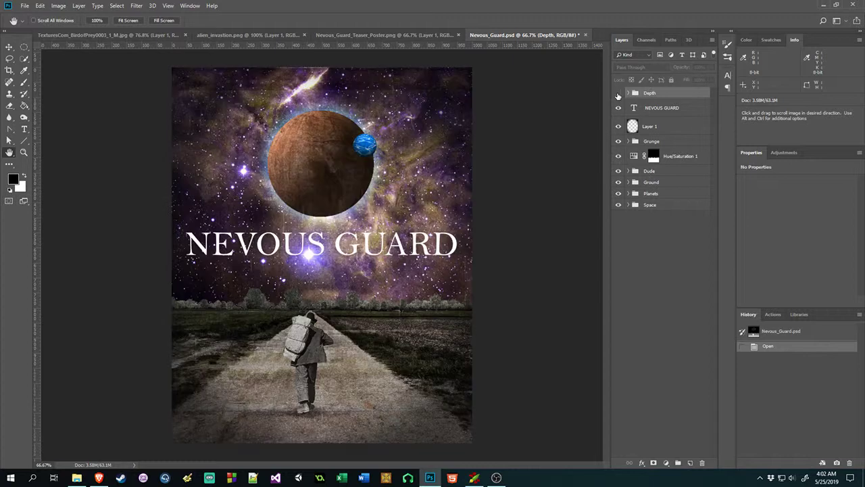
pyautogui.click(409, 34)
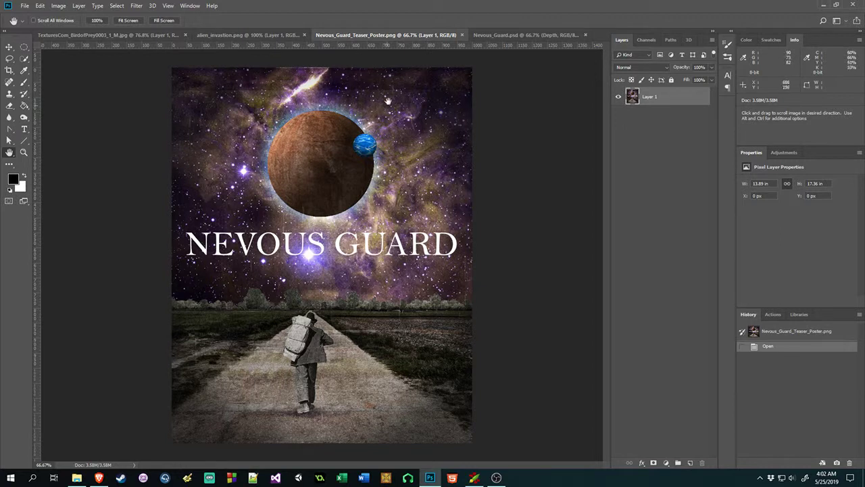
pyautogui.click(503, 34)
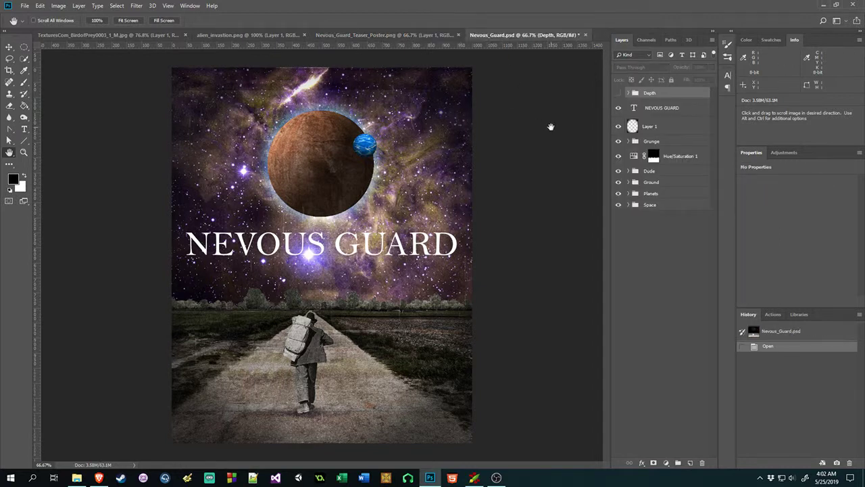
# Toggle the NEVOUS GUARD title's visibility to compare, then show and select Layer 1
pyautogui.click(666, 110)
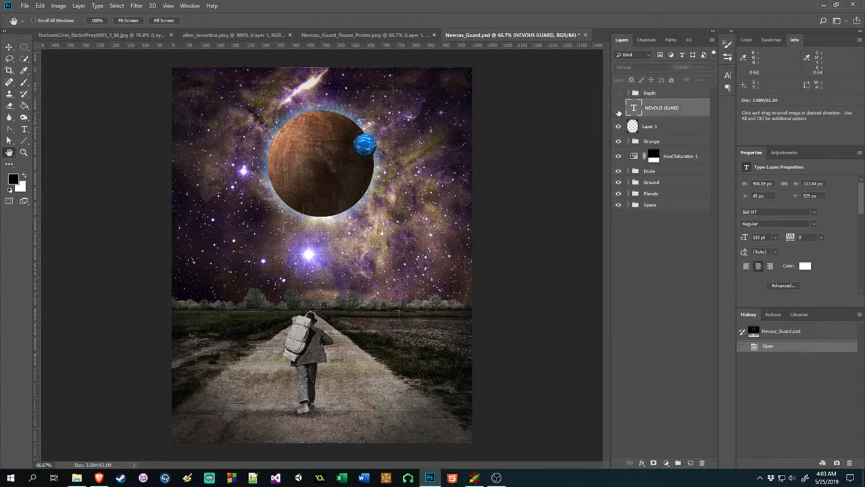
pyautogui.click(618, 110)
pyautogui.click(617, 109)
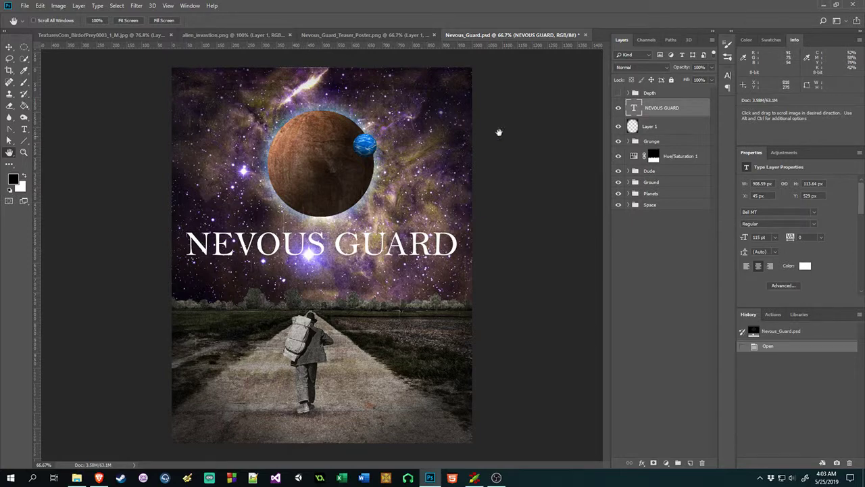
pyautogui.click(619, 127)
pyautogui.click(642, 129)
# Expand the Grunge group and toggle the Runes texture repeatedly to compare its effect
pyautogui.click(629, 141)
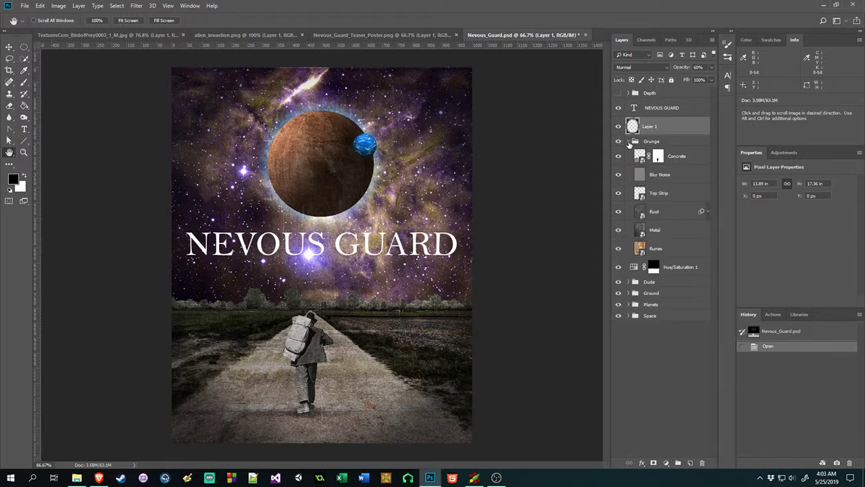
pyautogui.click(653, 251)
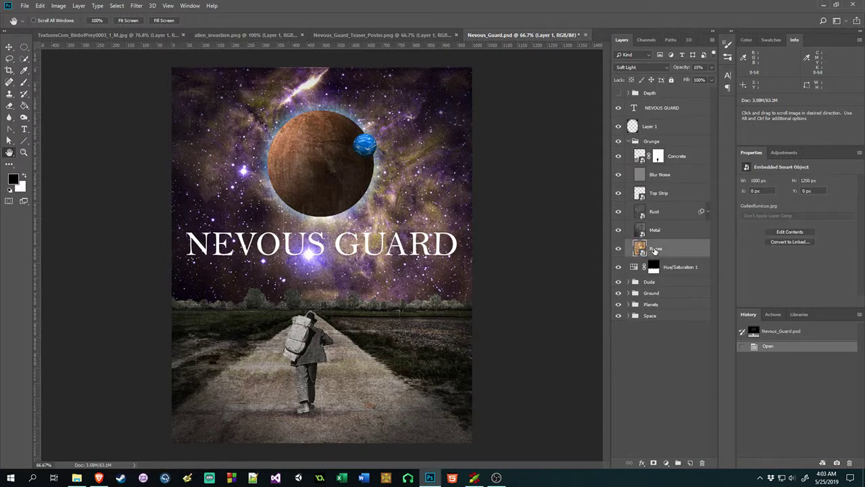
pyautogui.click(618, 249)
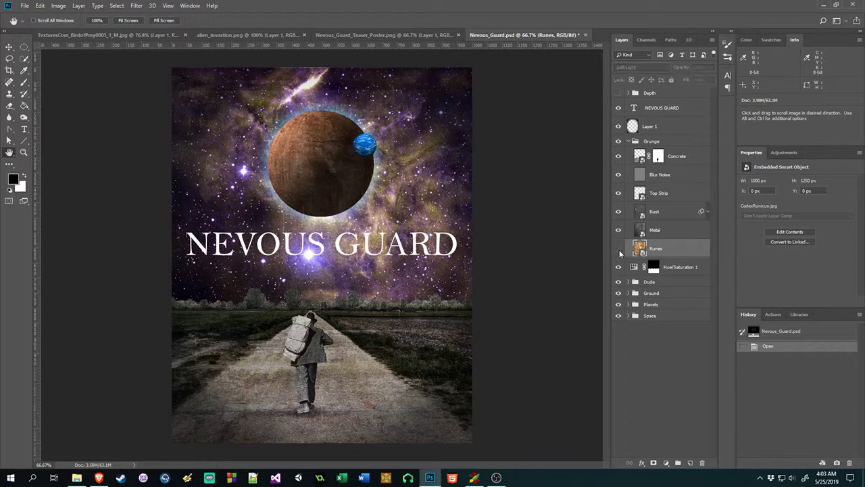
pyautogui.click(618, 250)
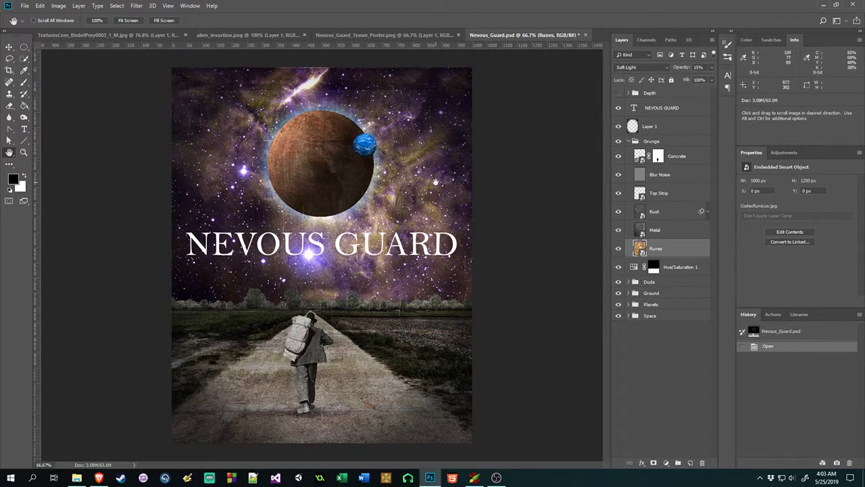
pyautogui.click(619, 249)
pyautogui.click(618, 249)
pyautogui.click(618, 249)
pyautogui.click(618, 250)
pyautogui.click(662, 229)
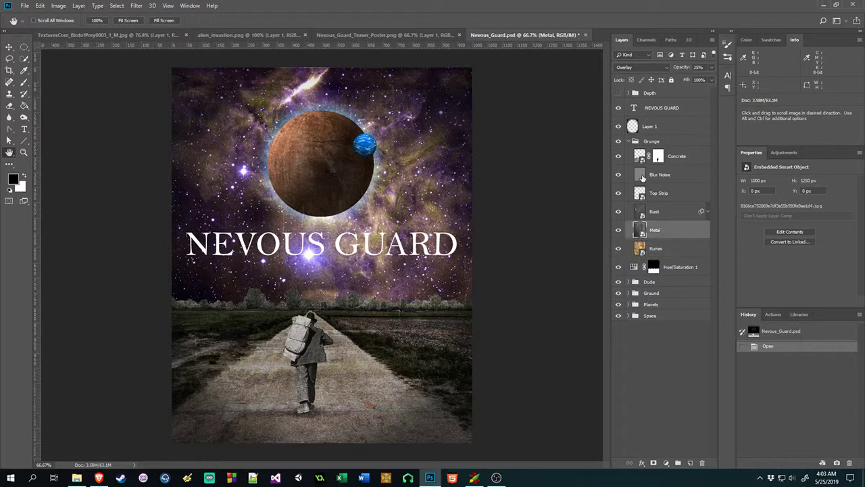
# Compare the Concrete texture, leave Concrete and Blur Noise hidden, and select Top Strip
pyautogui.click(687, 163)
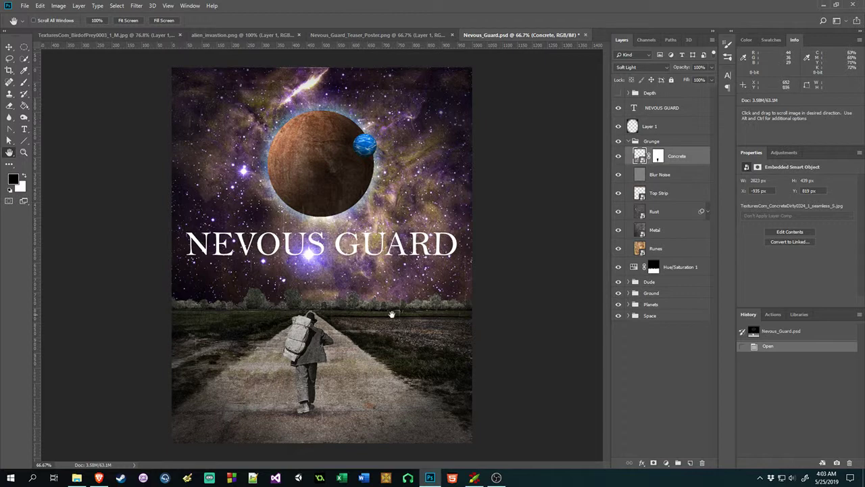
pyautogui.click(617, 157)
pyautogui.click(618, 156)
pyautogui.click(618, 156)
pyautogui.click(618, 156)
pyautogui.click(617, 156)
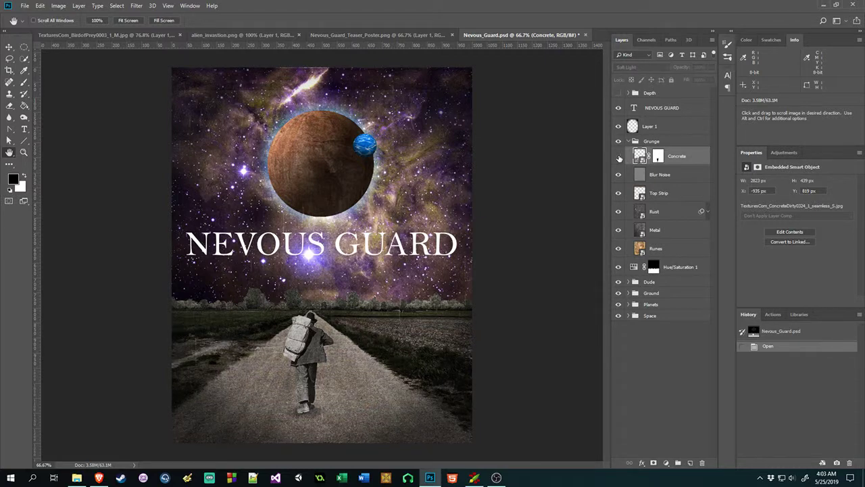
pyautogui.click(618, 156)
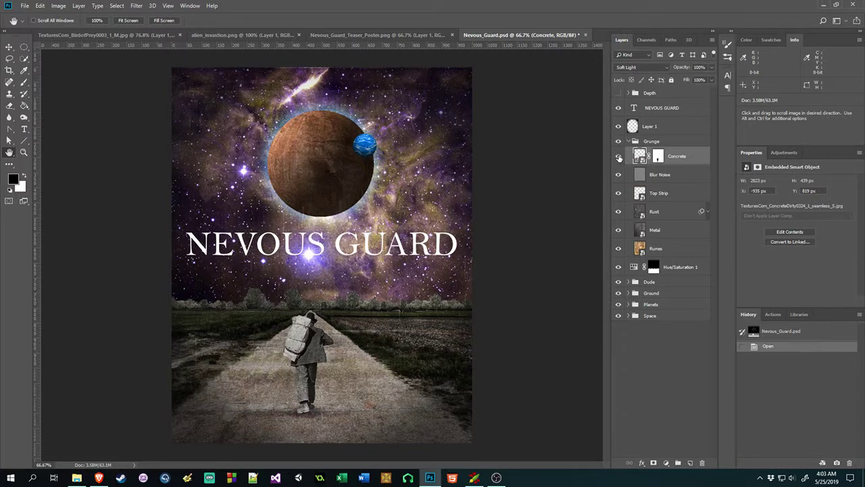
pyautogui.click(618, 156)
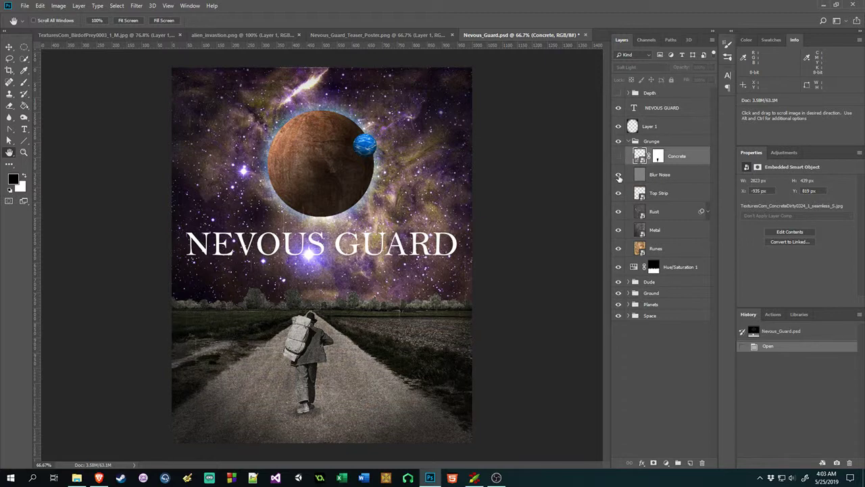
pyautogui.click(618, 176)
pyautogui.click(674, 200)
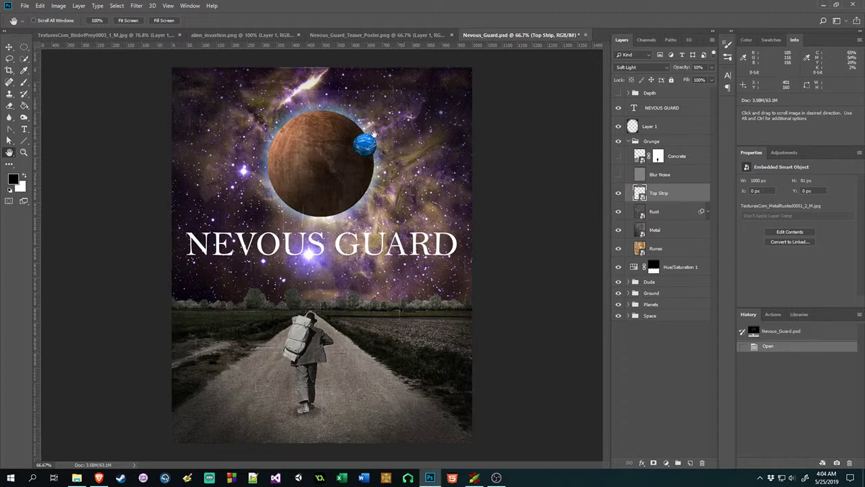
# Compare the Blur Noise, Concrete and Top Strip textures, leaving Concrete and Top Strip hidden
pyautogui.click(619, 175)
pyautogui.click(618, 157)
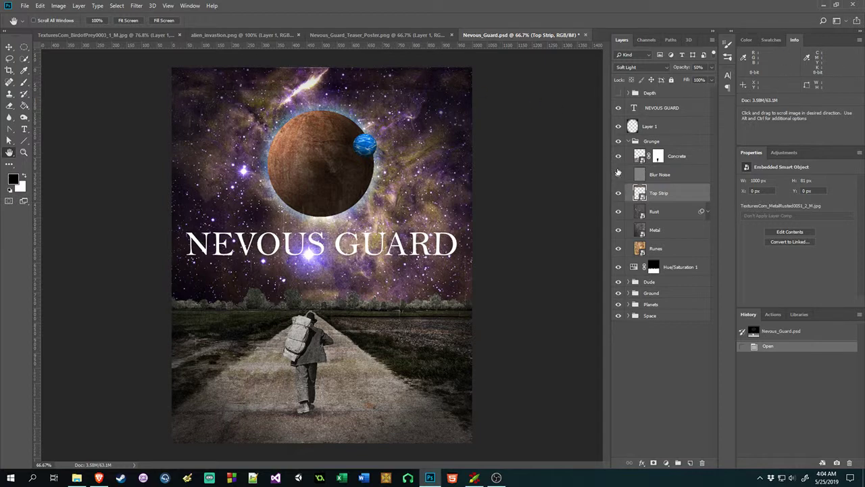
pyautogui.click(618, 157)
pyautogui.click(618, 194)
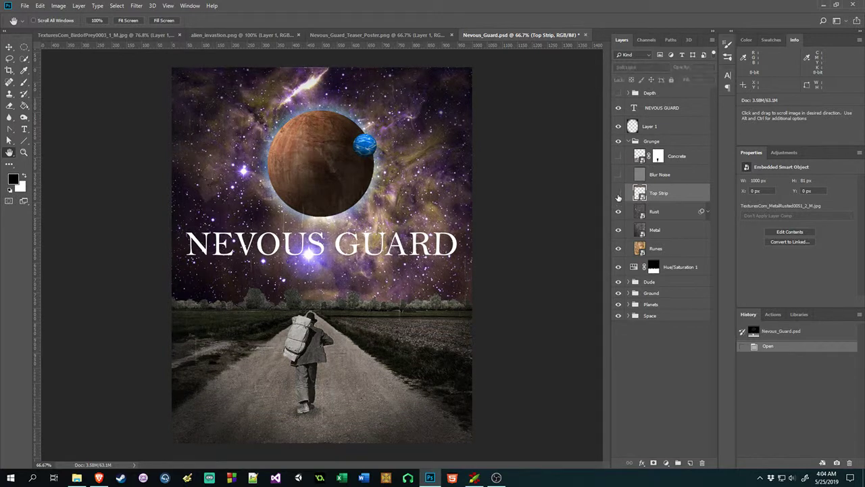
pyautogui.click(618, 194)
pyautogui.click(618, 194)
pyautogui.click(618, 194)
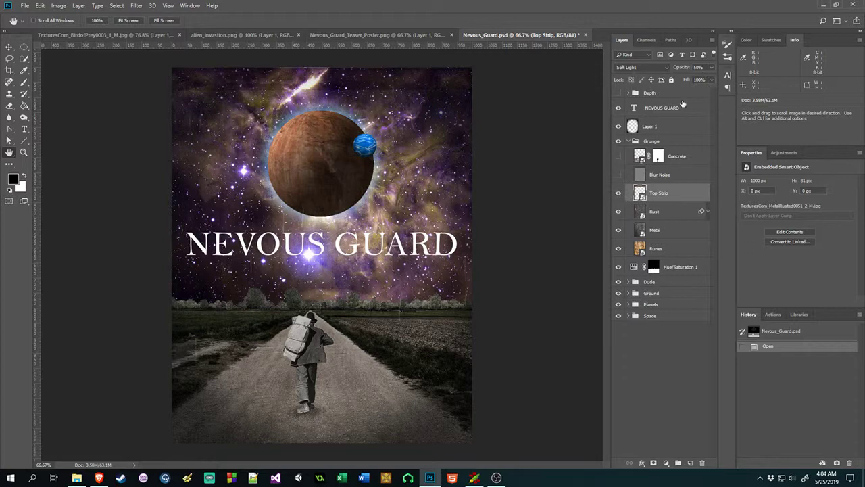
pyautogui.click(618, 193)
# Select the Rust texture, peek at its smart filters, compare it on and off, then hide it
pyautogui.click(663, 212)
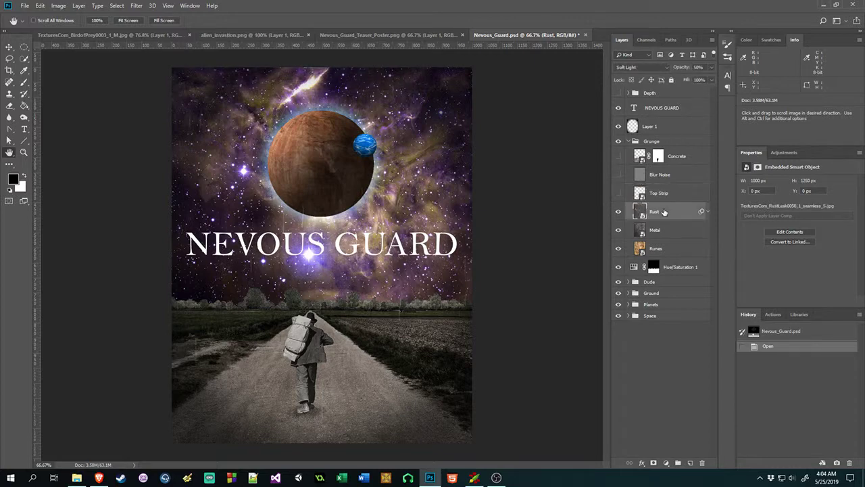
pyautogui.click(708, 212)
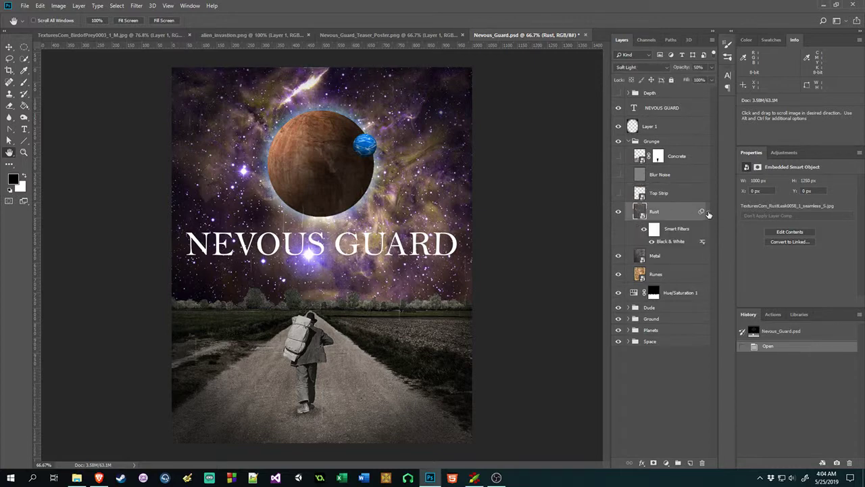
pyautogui.click(708, 212)
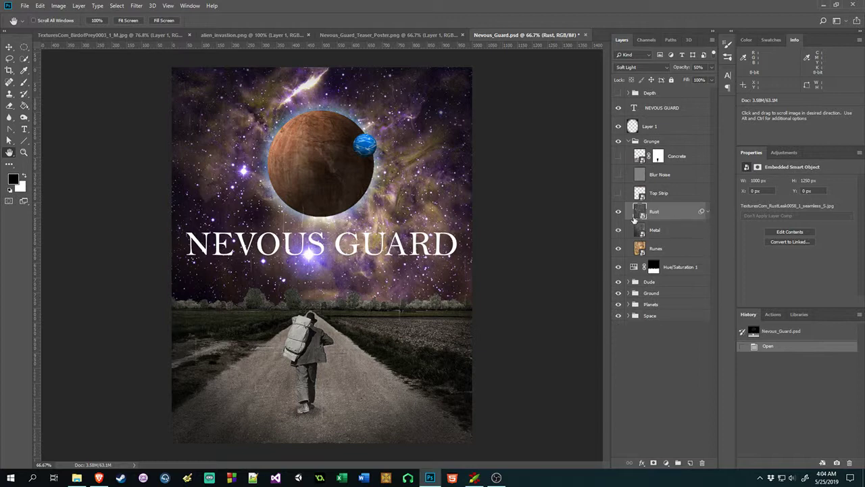
pyautogui.click(618, 213)
pyautogui.click(618, 212)
pyautogui.click(618, 212)
pyautogui.click(618, 212)
pyautogui.click(617, 214)
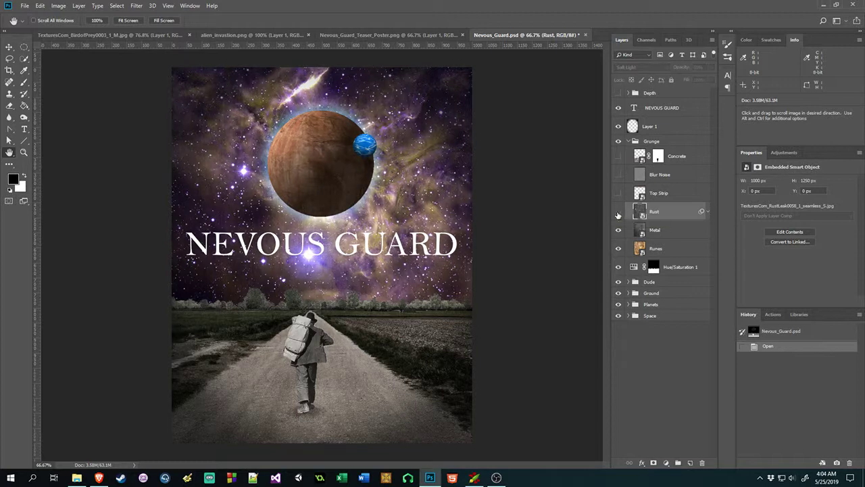
# Hide the Metal texture after comparing it, then hide the NEVOUS GUARD title and Layer 1
pyautogui.click(671, 233)
pyautogui.click(619, 232)
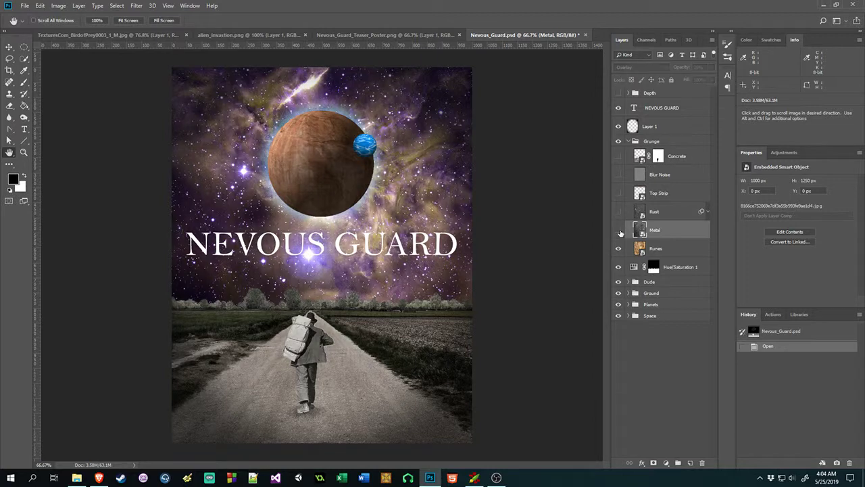
pyautogui.click(619, 231)
pyautogui.click(620, 232)
pyautogui.click(619, 231)
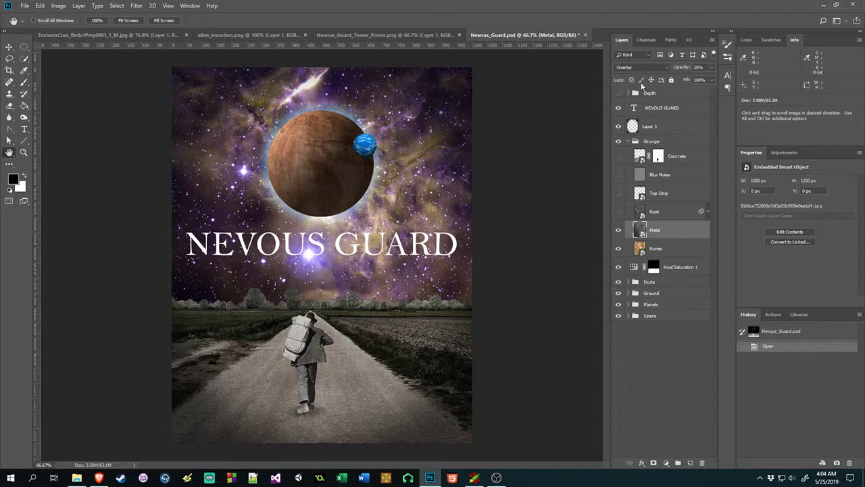
pyautogui.click(619, 232)
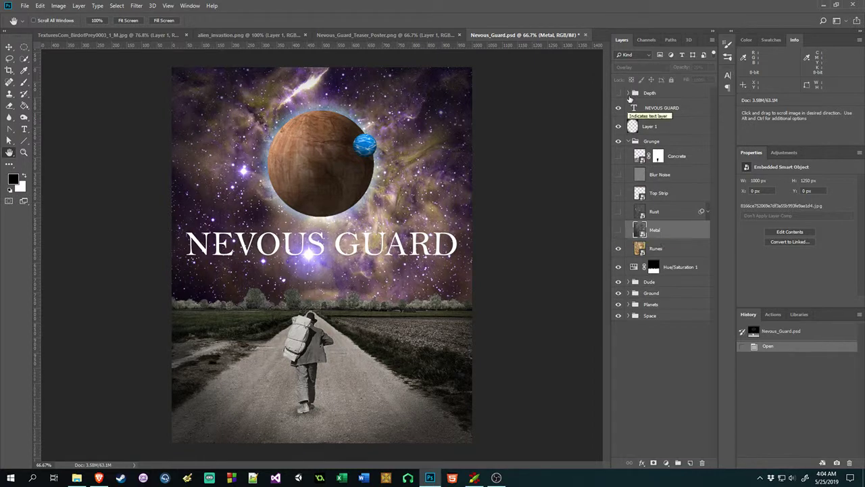
pyautogui.click(618, 110)
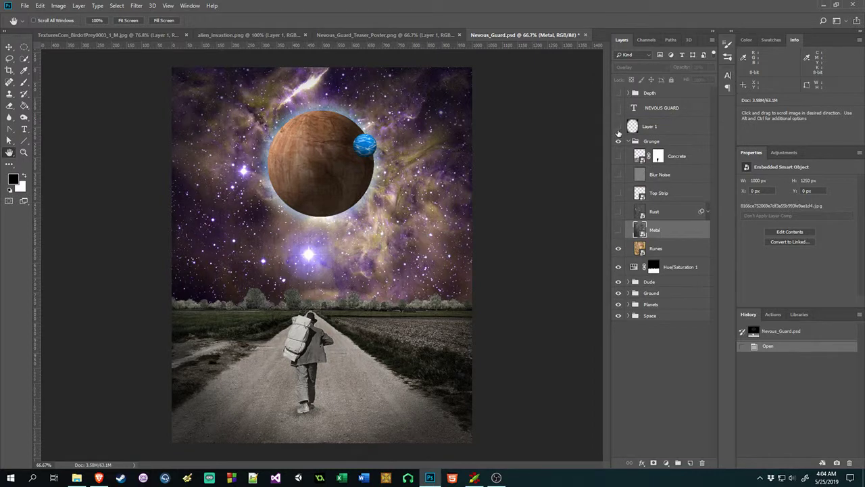
pyautogui.click(618, 127)
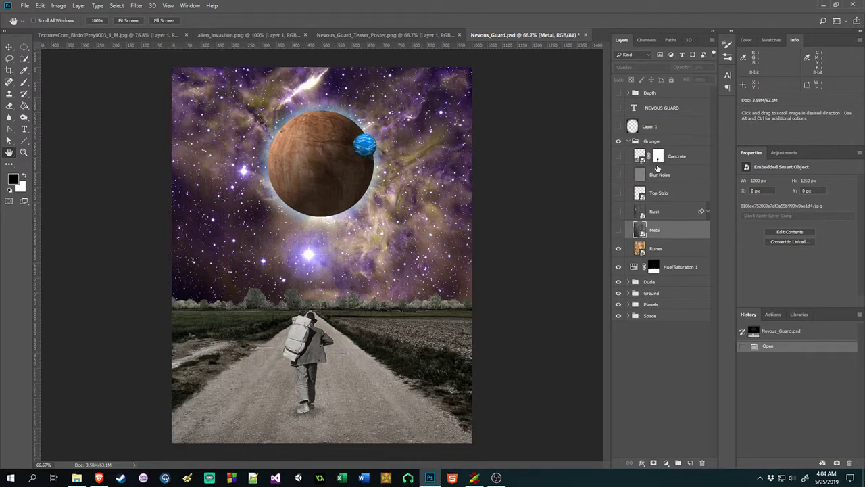
# Test the Runes and other grunge layers, then hide and collapse the whole Grunge group
pyautogui.click(635, 249)
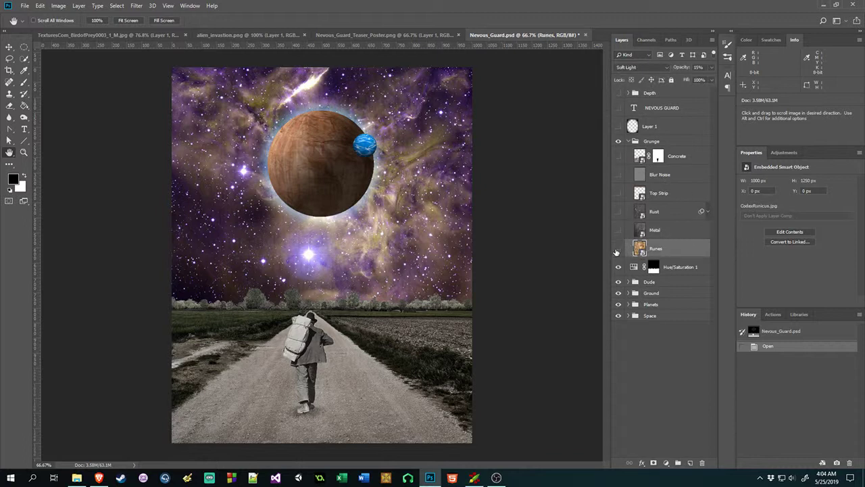
pyautogui.click(615, 250)
pyautogui.click(617, 250)
pyautogui.moveTo(620, 233)
pyautogui.mouseDown()
pyautogui.moveTo(618, 161)
pyautogui.moveTo(618, 230)
pyautogui.mouseUp()
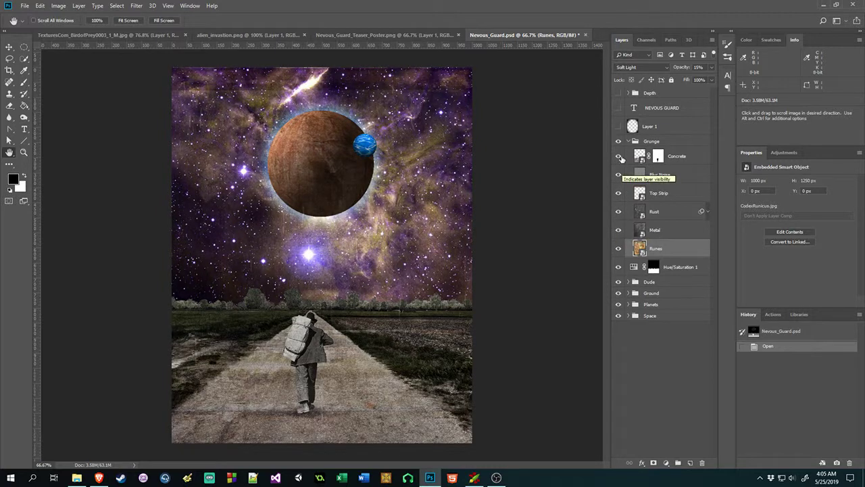
pyautogui.moveTo(618, 156); pyautogui.dragTo(618, 252)
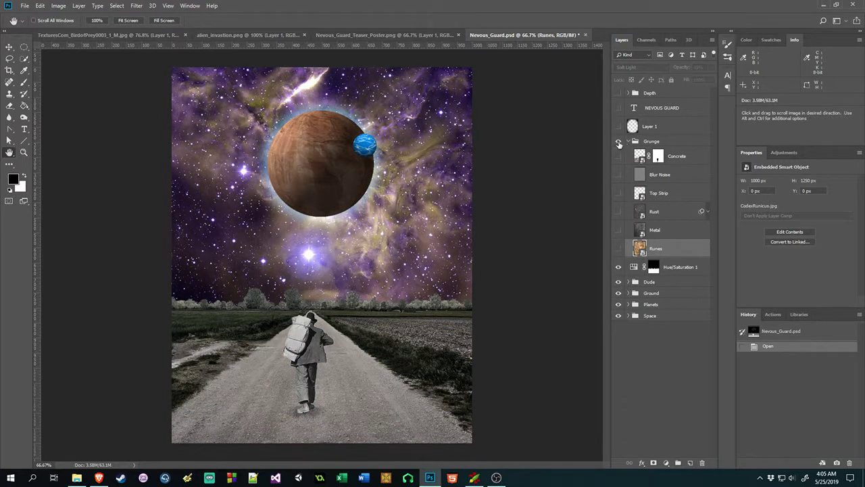
pyautogui.moveTo(618, 156); pyautogui.dragTo(620, 250)
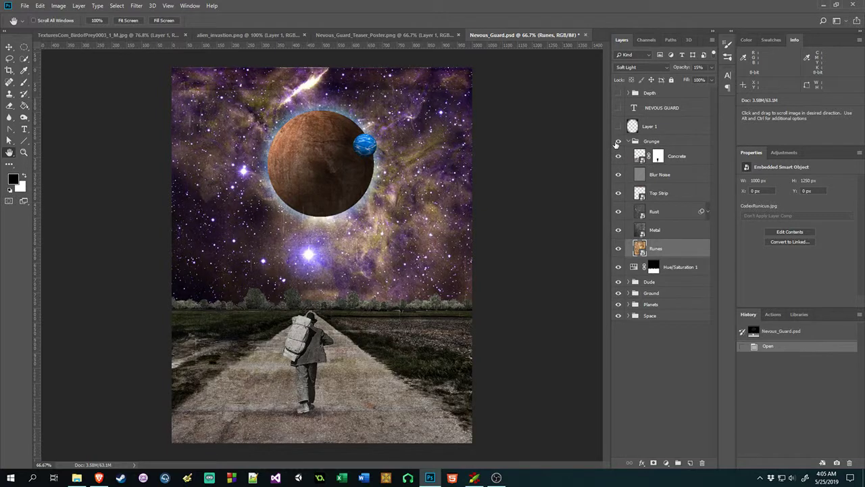
pyautogui.click(618, 142)
pyautogui.click(628, 141)
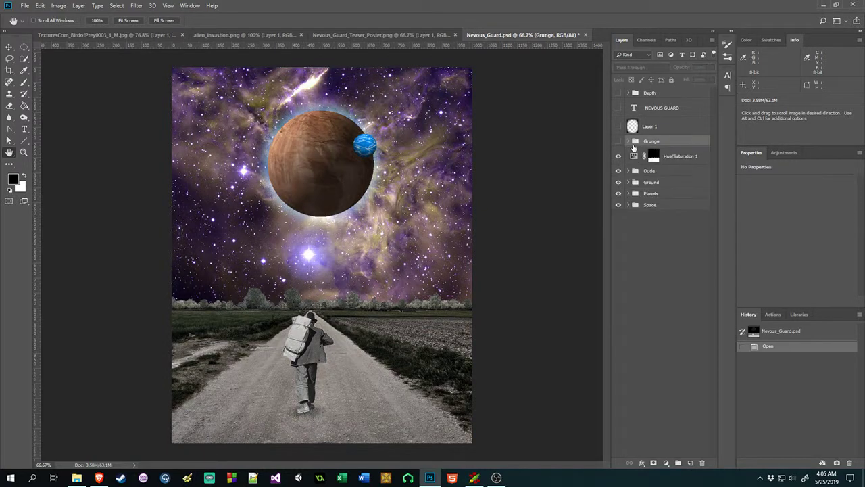
# Compare the Hue/Saturation 1 desaturation on and off, leaving it hidden so the grass shows green
pyautogui.click(668, 157)
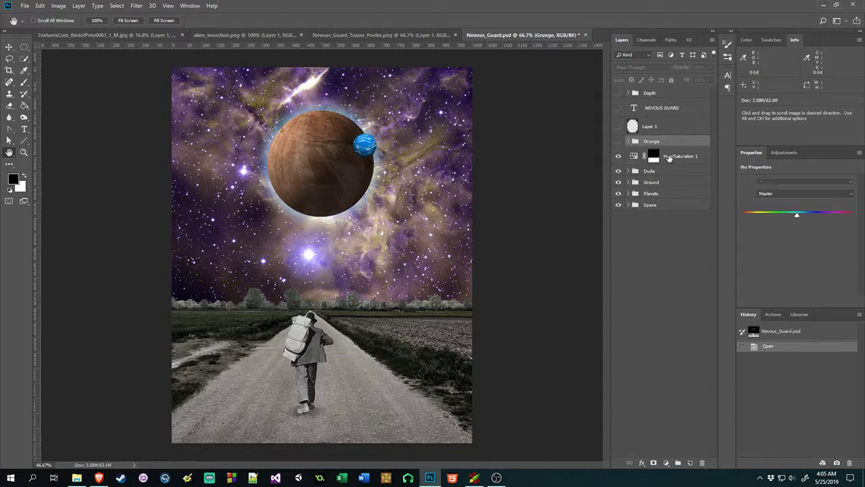
pyautogui.click(618, 156)
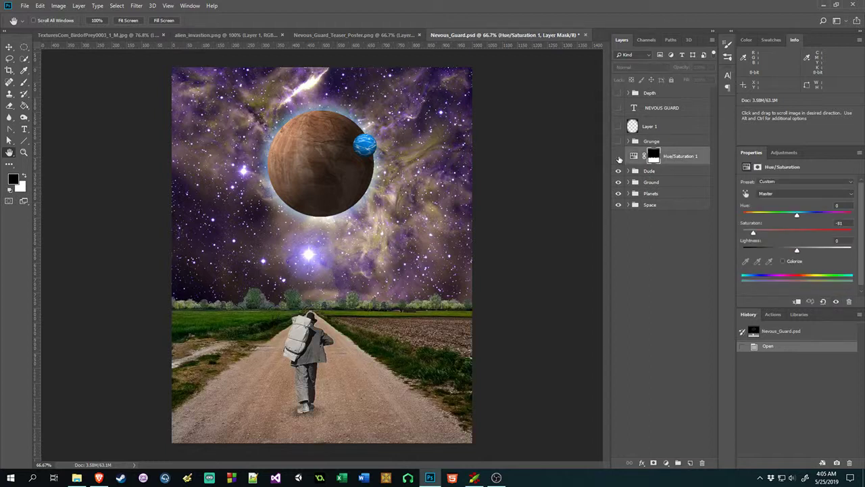
pyautogui.click(618, 156)
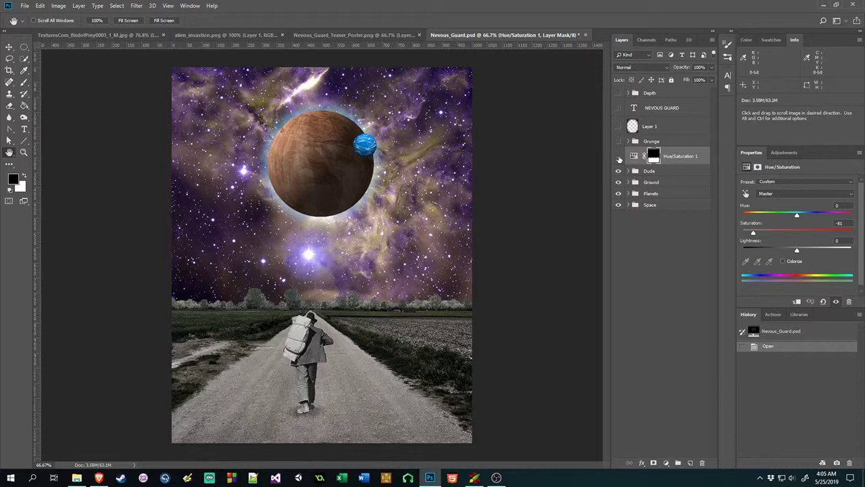
pyautogui.click(617, 157)
pyautogui.click(618, 157)
pyautogui.click(619, 157)
pyautogui.click(619, 157)
pyautogui.click(618, 158)
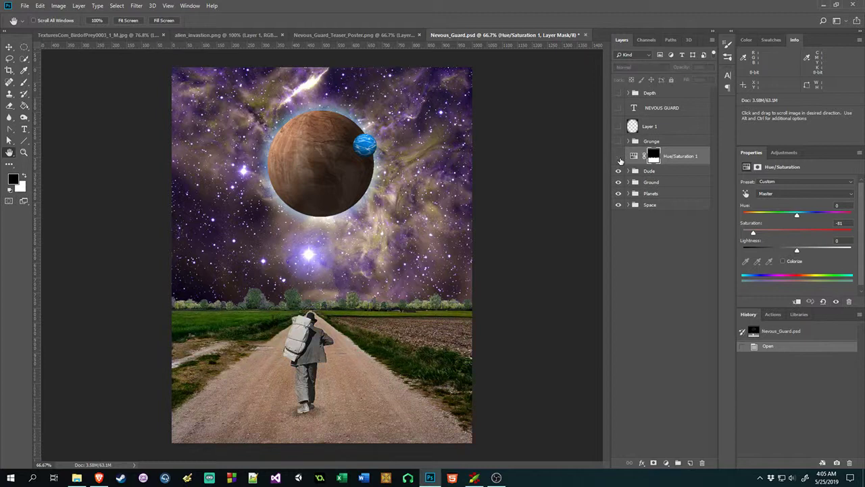
pyautogui.click(618, 157)
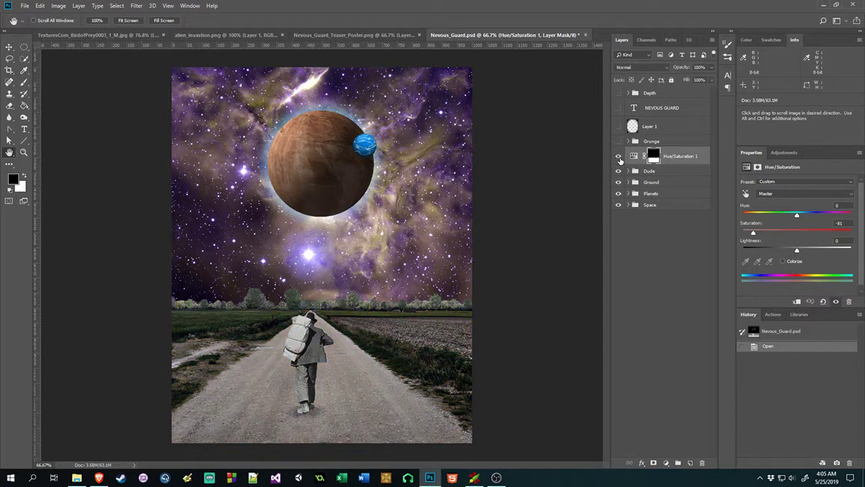
pyautogui.click(618, 158)
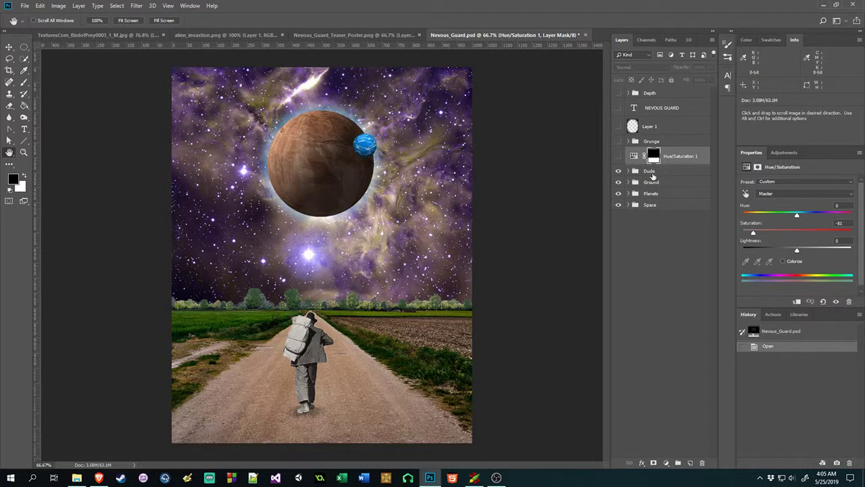
# Compare the hiker and his Shadow layer, then hide and collapse the Dude group
pyautogui.click(628, 172)
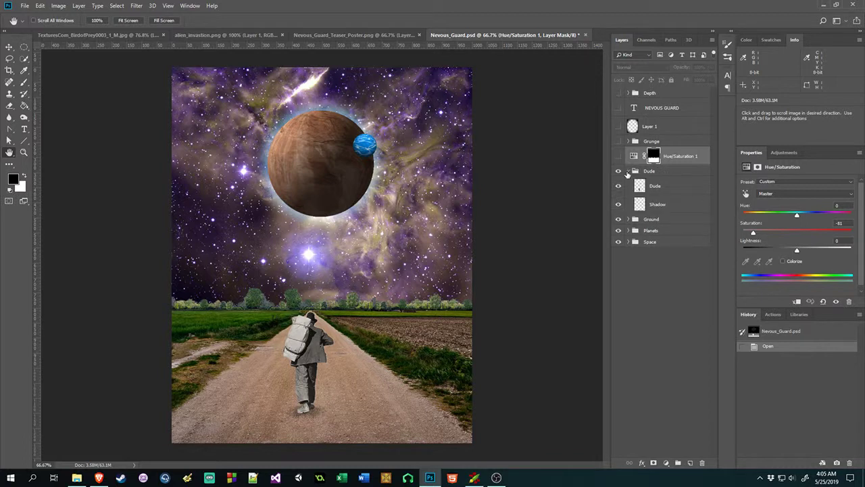
pyautogui.click(620, 206)
pyautogui.click(619, 205)
pyautogui.click(619, 205)
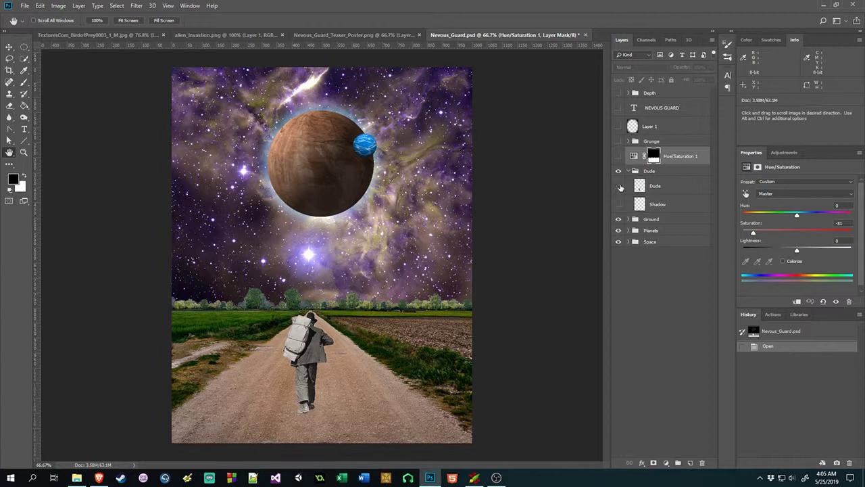
pyautogui.click(620, 188)
pyautogui.click(619, 205)
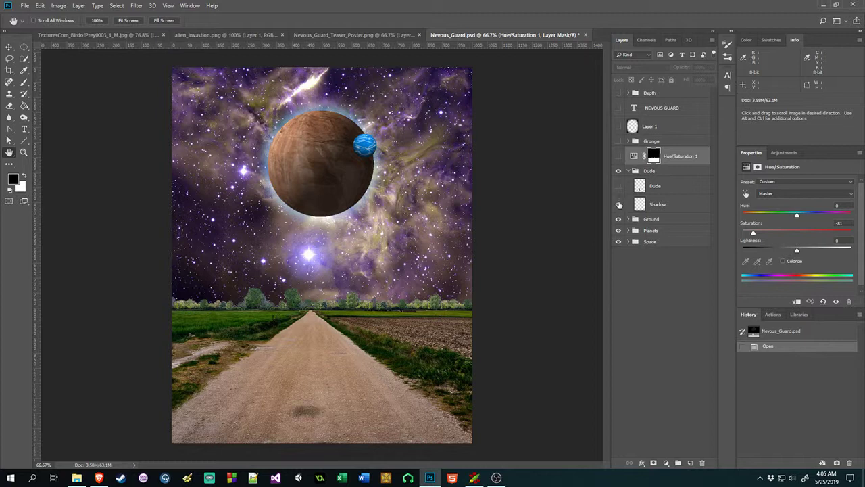
pyautogui.click(619, 205)
pyautogui.click(619, 204)
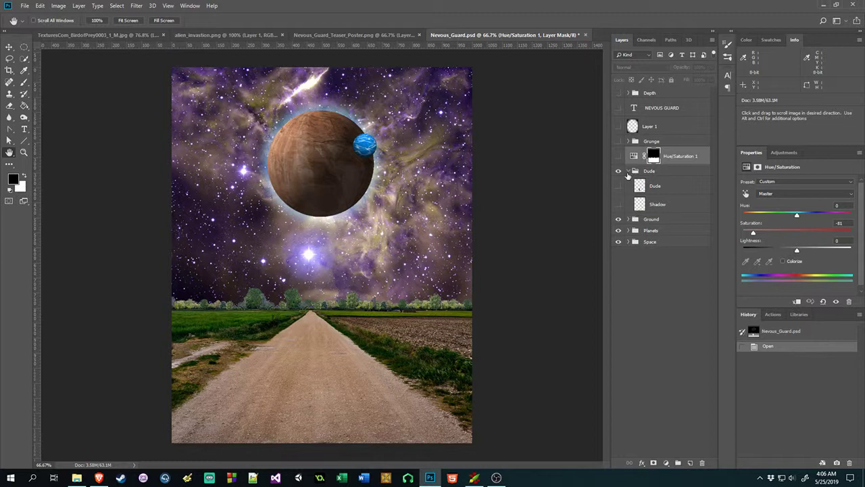
pyautogui.click(618, 185)
pyautogui.click(618, 205)
pyautogui.click(618, 171)
pyautogui.click(629, 171)
# In the Ground group, compare the horizon with and without the Trees layer, leaving trees visible
pyautogui.click(629, 182)
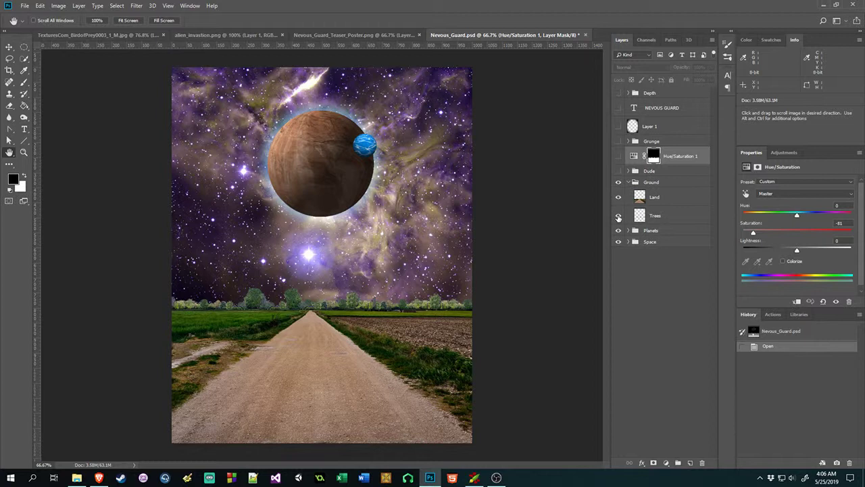
pyautogui.click(617, 216)
pyautogui.click(617, 217)
pyautogui.click(617, 217)
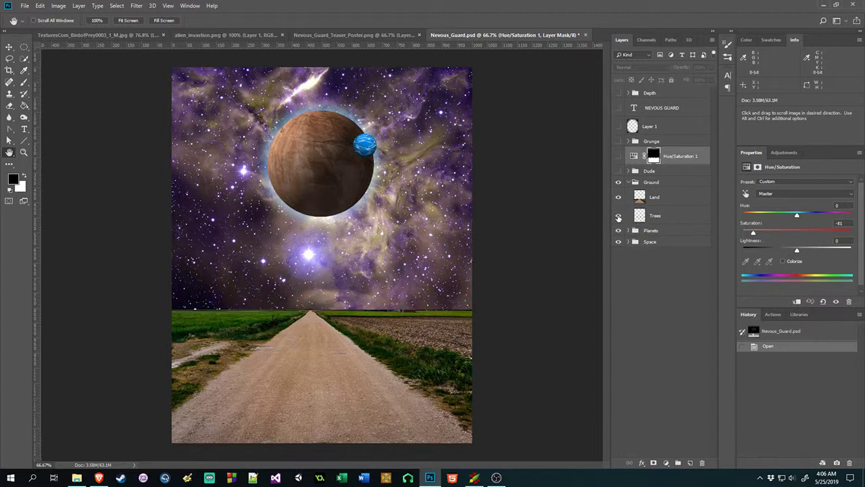
pyautogui.click(618, 216)
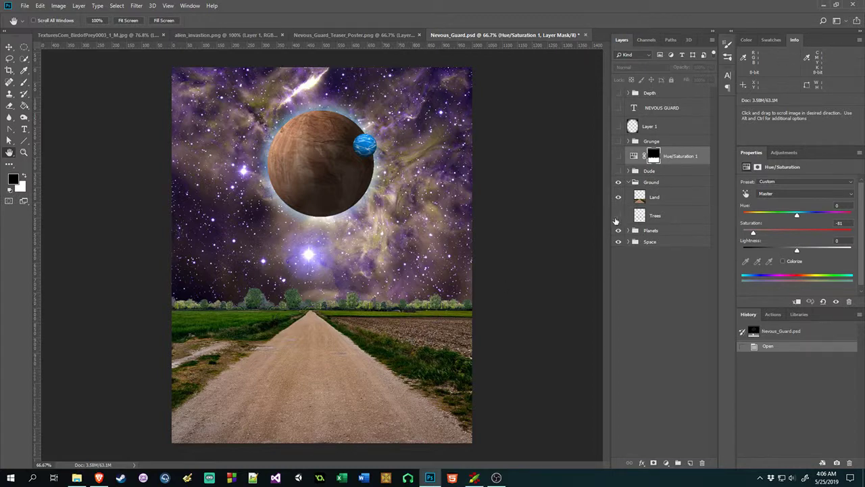
pyautogui.click(618, 215)
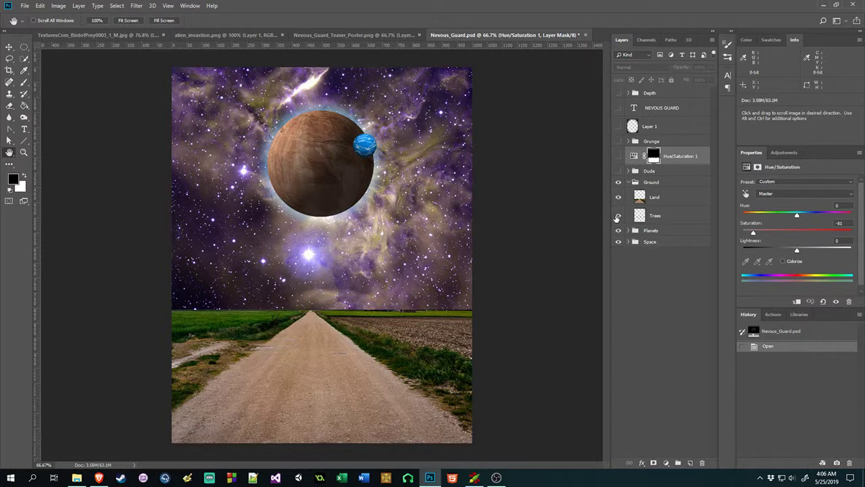
pyautogui.click(618, 216)
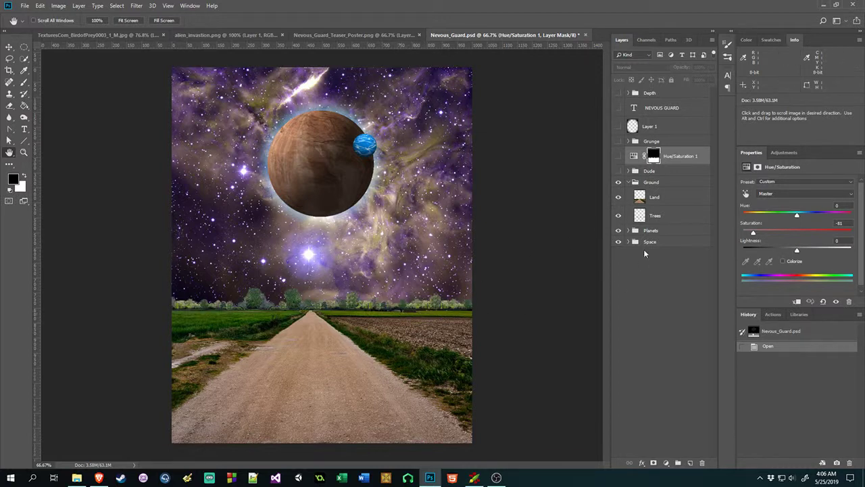
# Hide the Ground and Planets groups so only the Space group shows, and expand Space
pyautogui.click(627, 182)
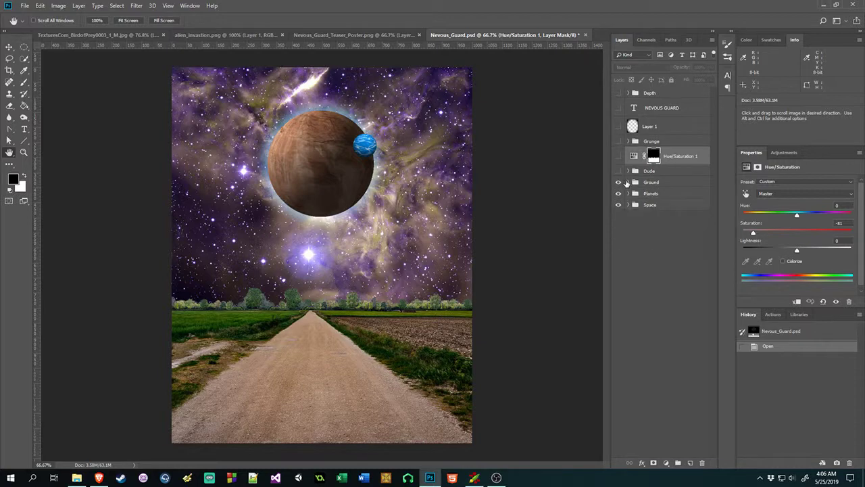
pyautogui.moveTo(618, 183); pyautogui.dragTo(618, 194)
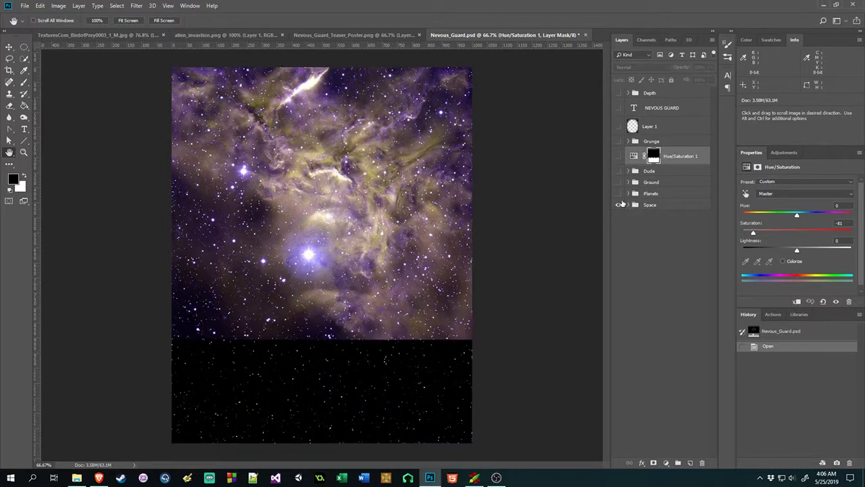
pyautogui.click(632, 204)
pyautogui.click(628, 205)
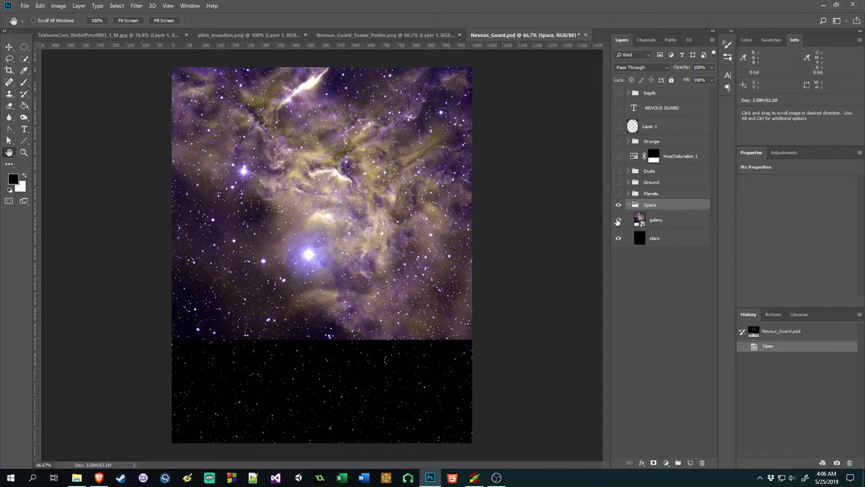
# Compare the galaxy nebula and starfield layers, ending with both visible and Space collapsed
pyautogui.click(618, 221)
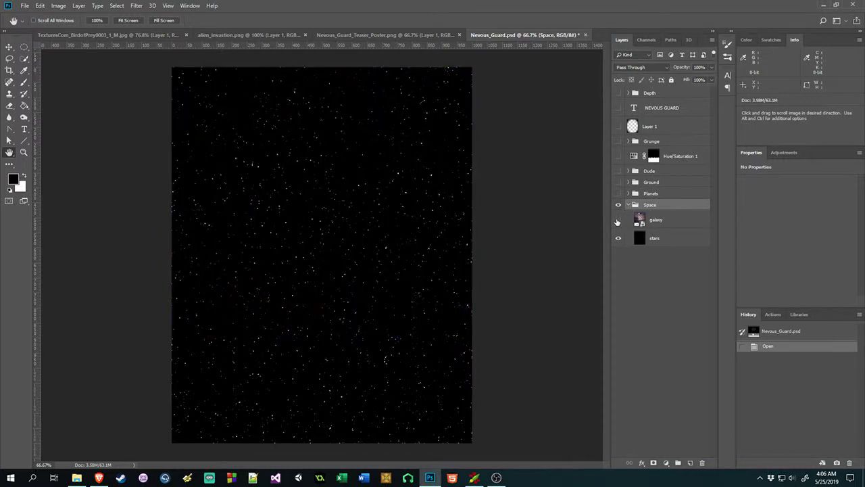
pyautogui.click(617, 240)
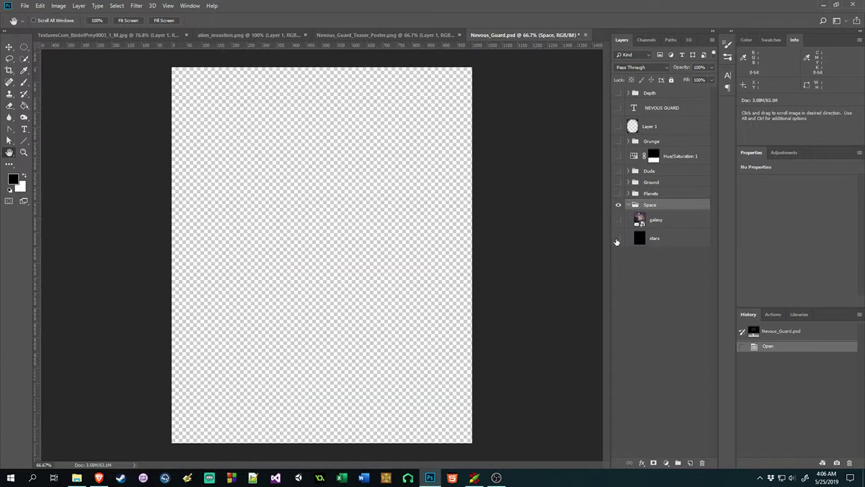
pyautogui.click(618, 239)
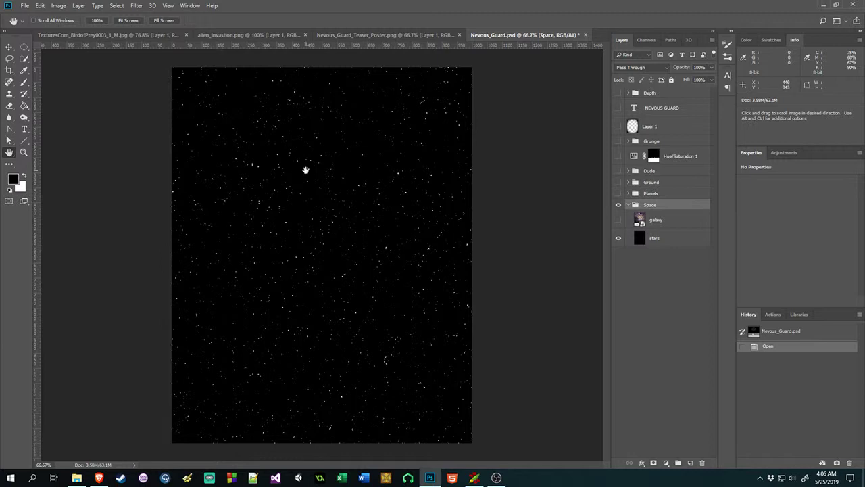
pyautogui.click(618, 221)
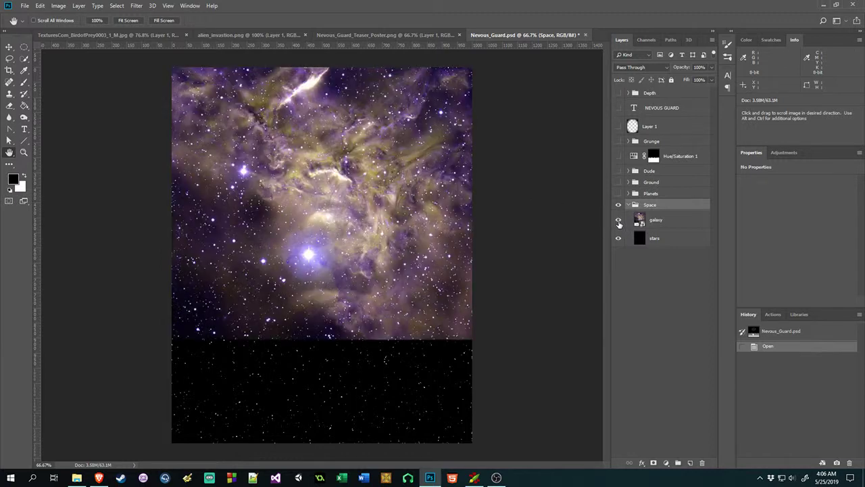
pyautogui.click(660, 222)
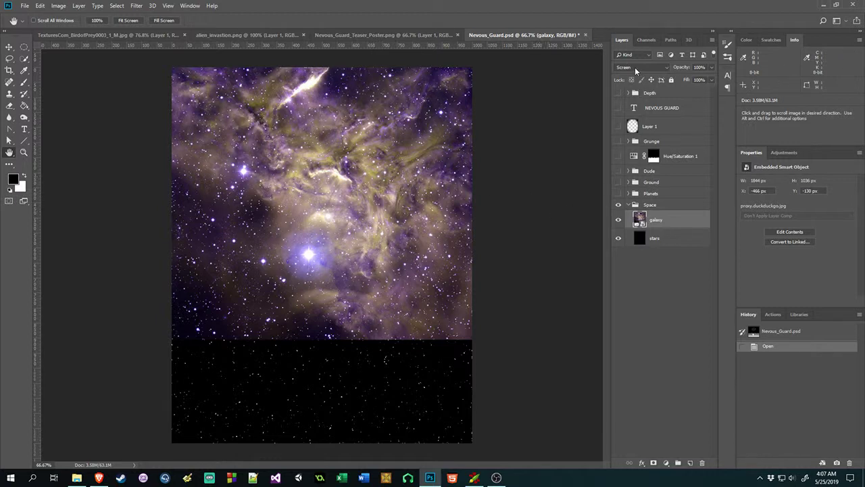
pyautogui.click(628, 205)
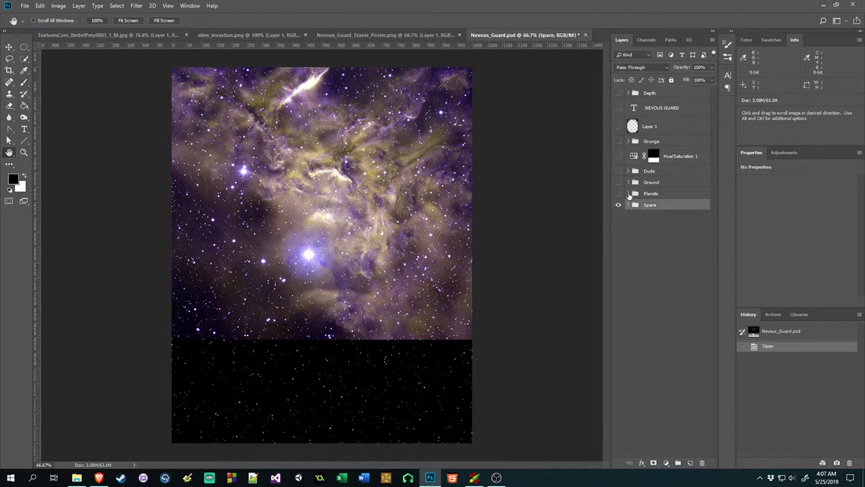
# Make the Planets group visible and compare its Hue/Saturation adjustment, leaving it off
pyautogui.click(629, 194)
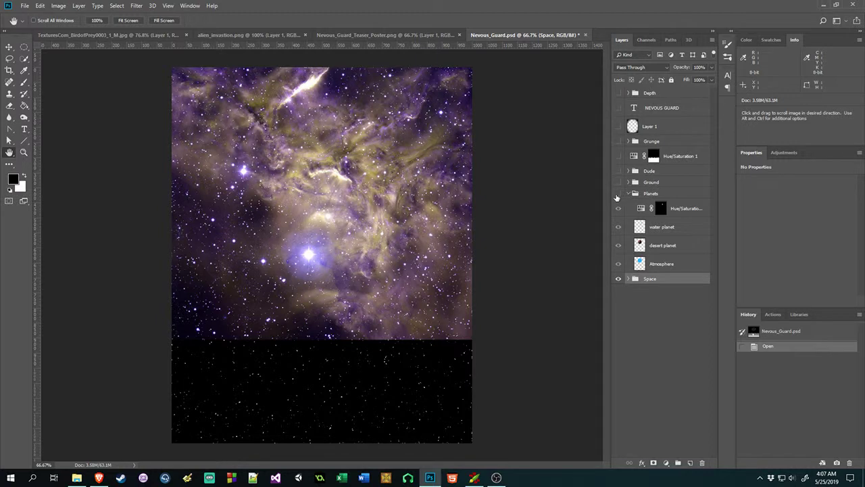
pyautogui.click(617, 194)
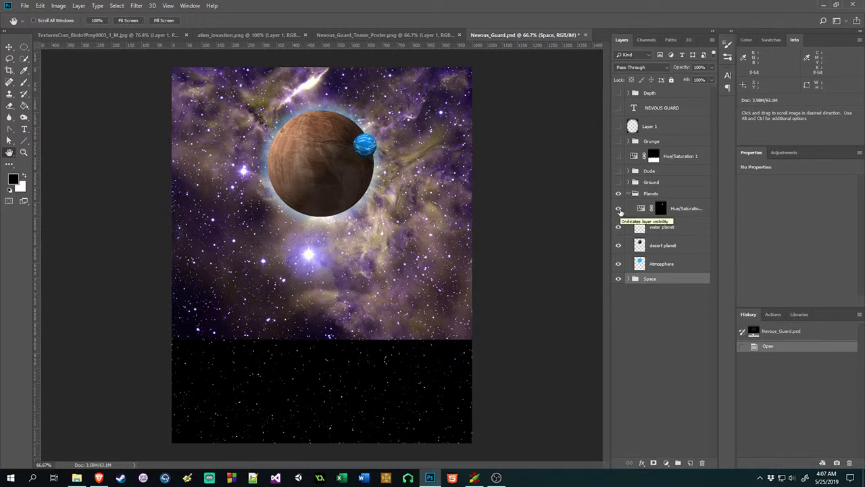
pyautogui.click(619, 210)
pyautogui.click(619, 209)
pyautogui.click(619, 210)
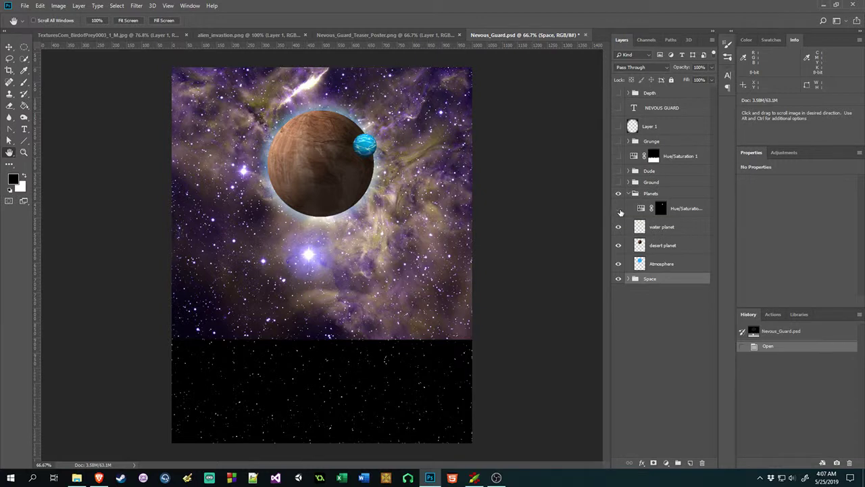
pyautogui.click(619, 209)
pyautogui.click(619, 210)
pyautogui.click(619, 209)
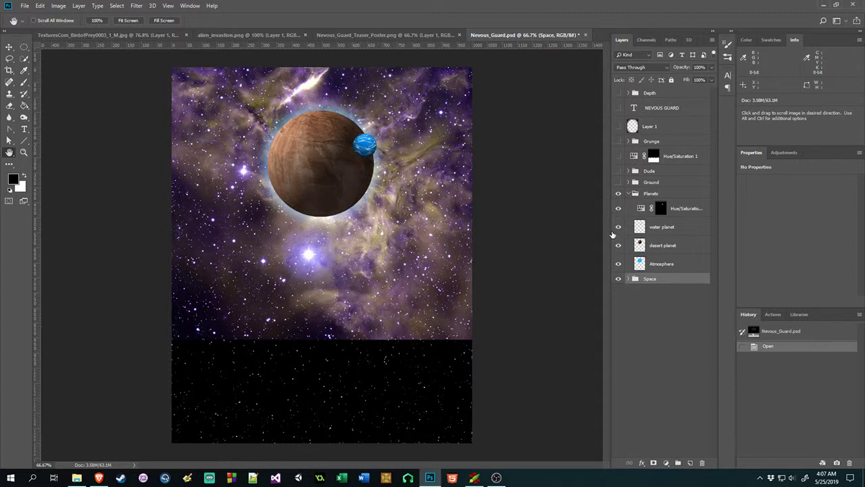
pyautogui.click(617, 209)
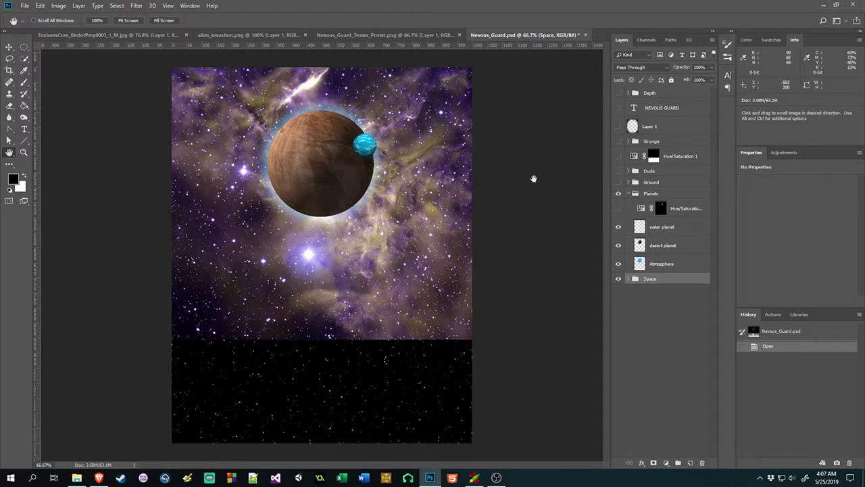
# Inspect the water planet, desert planet and Atmosphere glow layers, then restore all, including Hue/Saturation
pyautogui.click(618, 228)
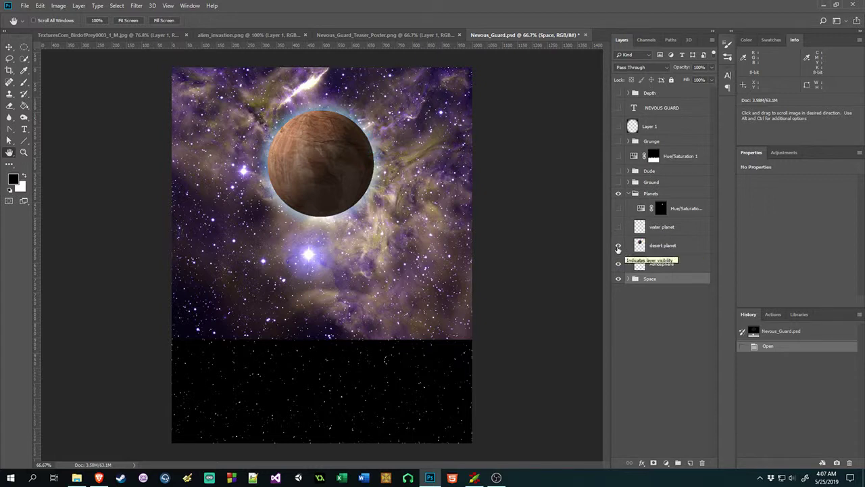
pyautogui.click(617, 246)
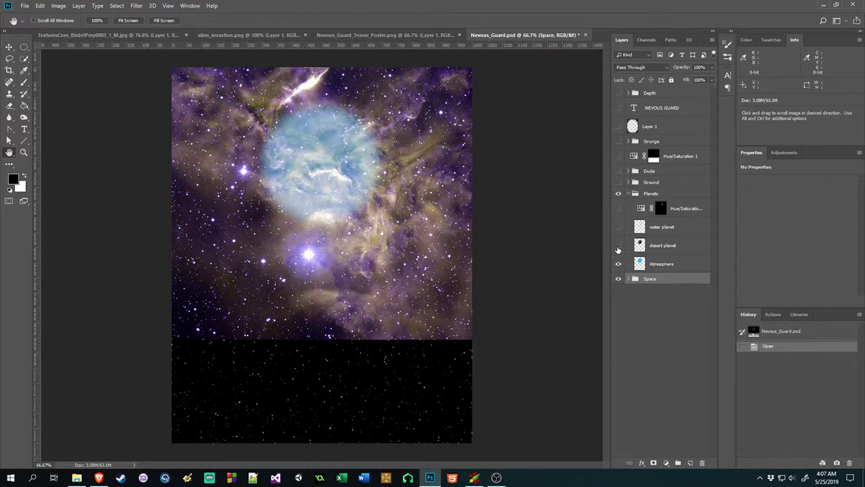
pyautogui.click(618, 267)
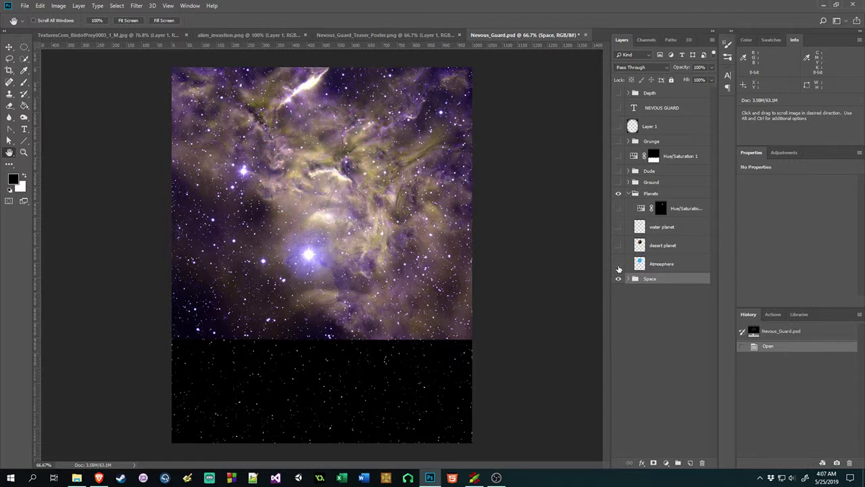
pyautogui.click(617, 267)
pyautogui.click(618, 267)
pyautogui.click(618, 265)
pyautogui.click(617, 265)
pyautogui.click(618, 245)
pyautogui.click(618, 228)
pyautogui.click(618, 209)
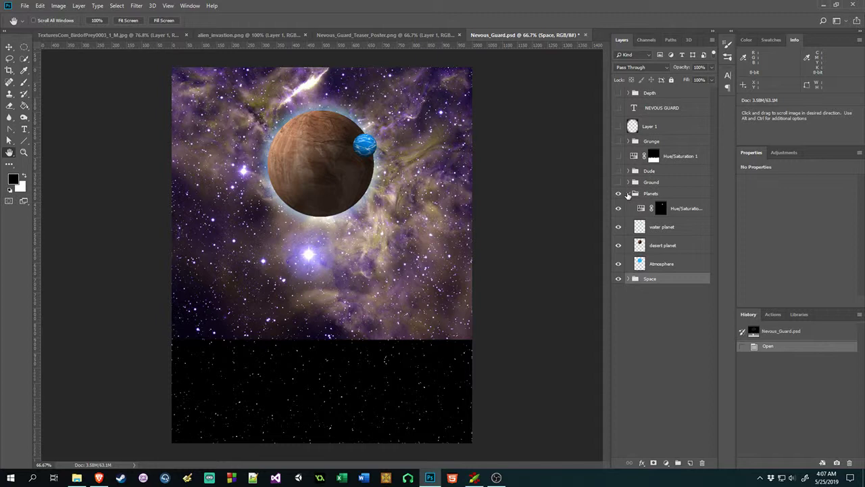
pyautogui.click(628, 194)
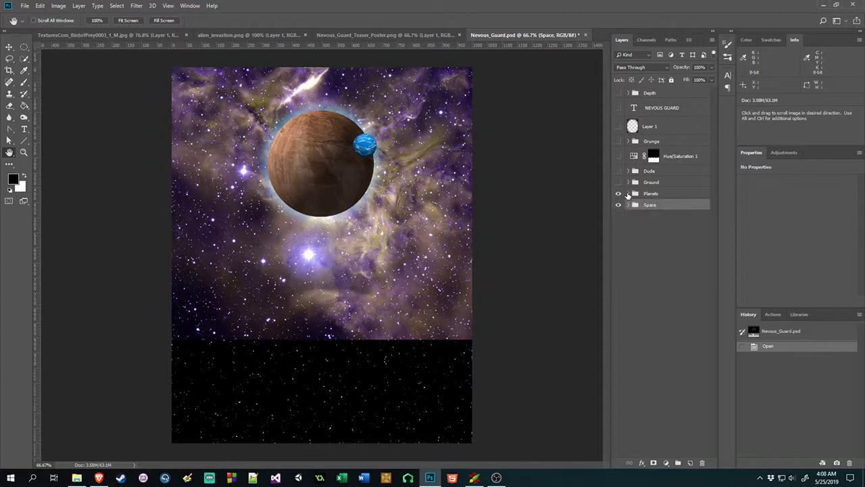
# Turn on the Ground group with its Land road-and-fields layer and Trees horizon line
pyautogui.click(628, 183)
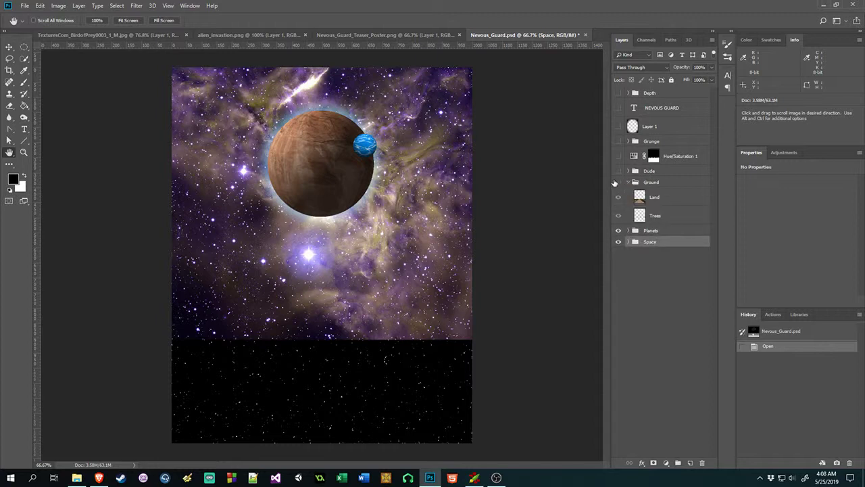
pyautogui.click(618, 182)
pyautogui.click(618, 215)
pyautogui.click(618, 196)
pyautogui.click(628, 198)
pyautogui.click(618, 197)
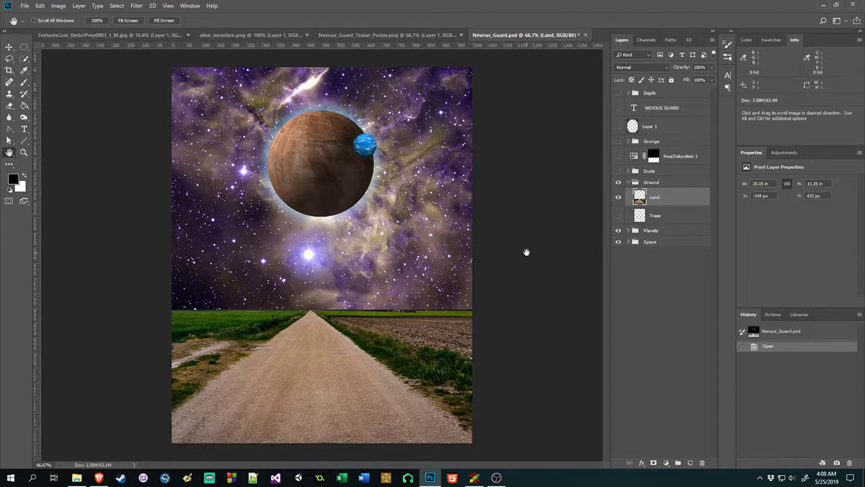
pyautogui.click(618, 216)
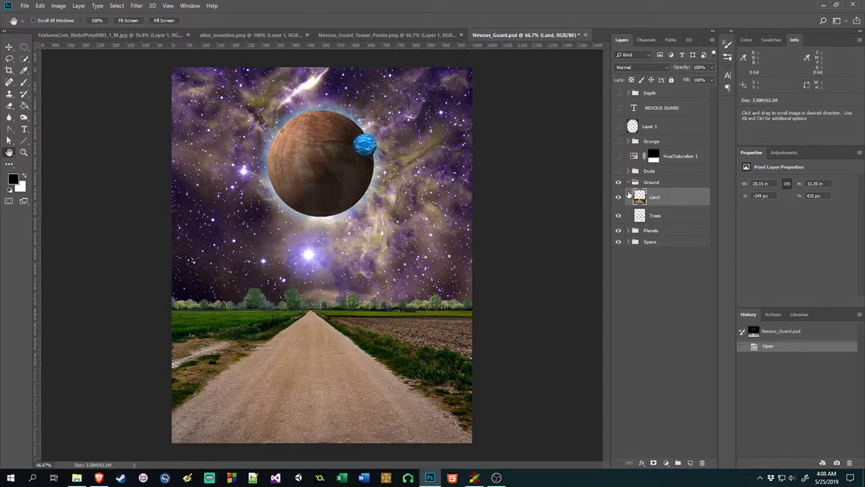
pyautogui.click(629, 183)
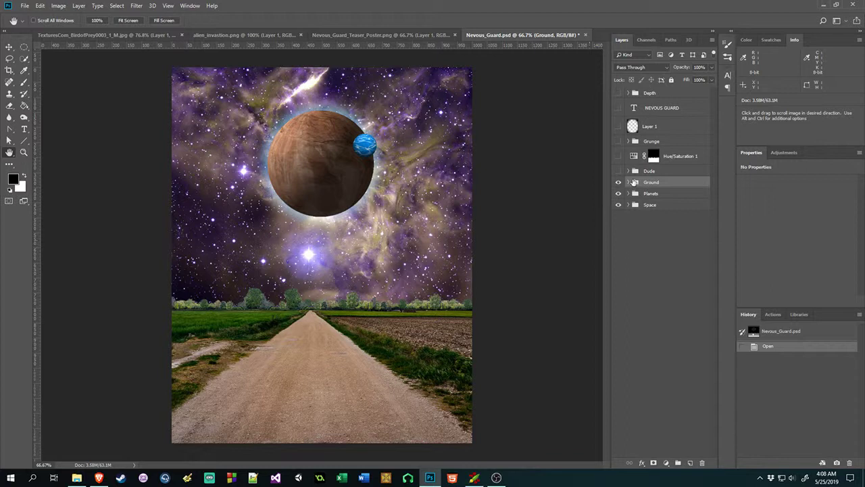
# Turn on the Dude group with both the hiker figure and his Shadow layer visible
pyautogui.click(635, 169)
pyautogui.click(628, 171)
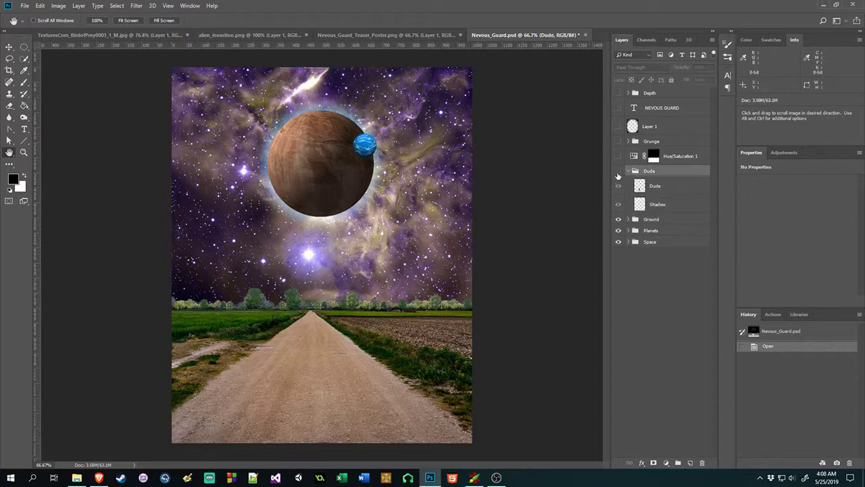
pyautogui.click(618, 171)
pyautogui.click(618, 186)
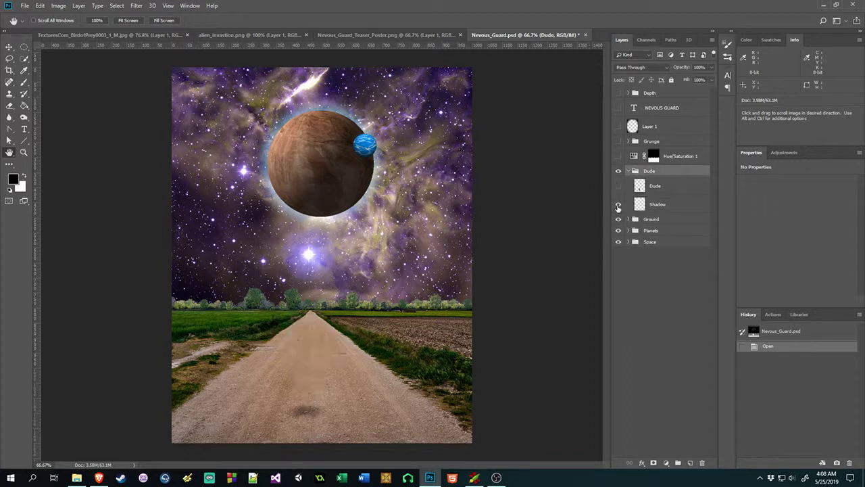
pyautogui.click(617, 205)
pyautogui.click(618, 186)
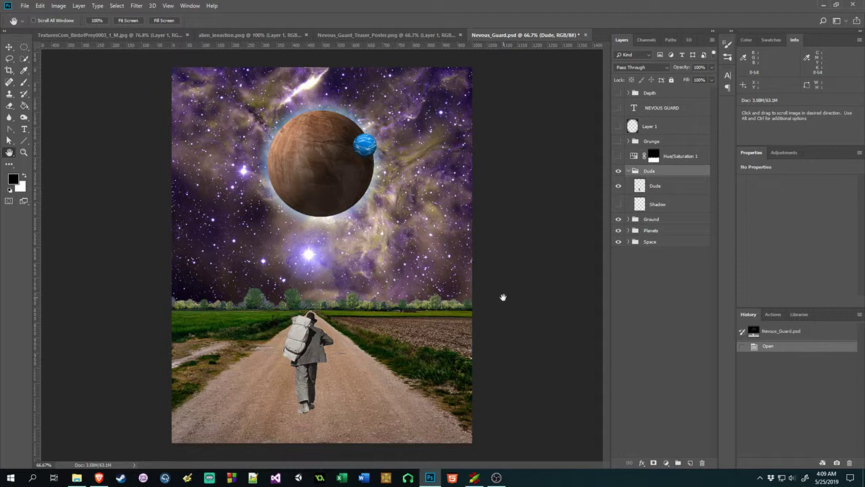
pyautogui.click(617, 204)
pyautogui.click(628, 171)
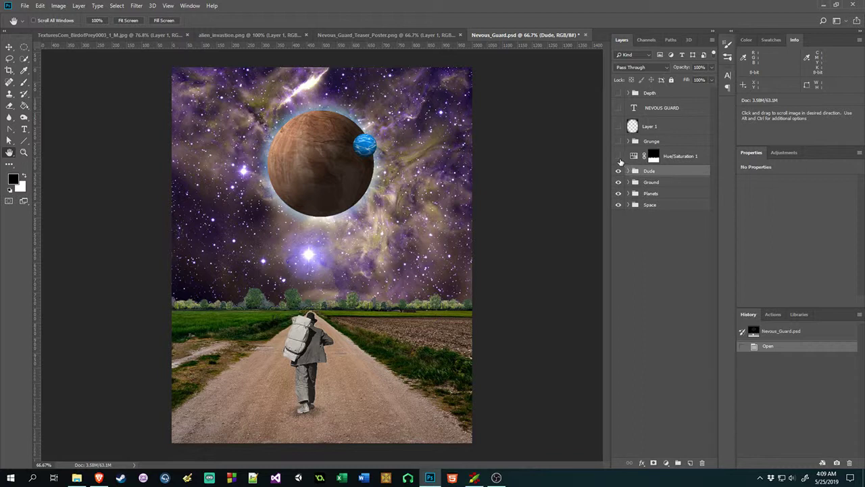
# Switch Hue/Saturation 1 back on to grey out the road, fields and trees
pyautogui.click(618, 156)
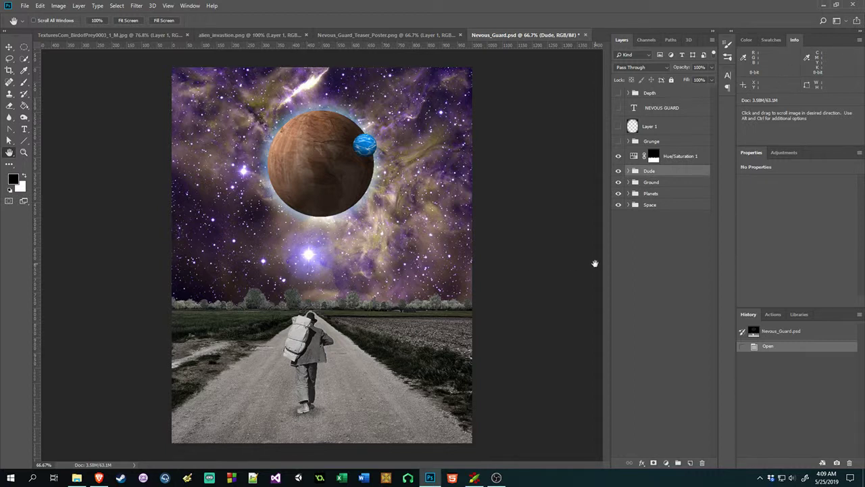
# Make the Grunge group visible, hide all its textures, then bring back the Metal texture
pyautogui.click(629, 142)
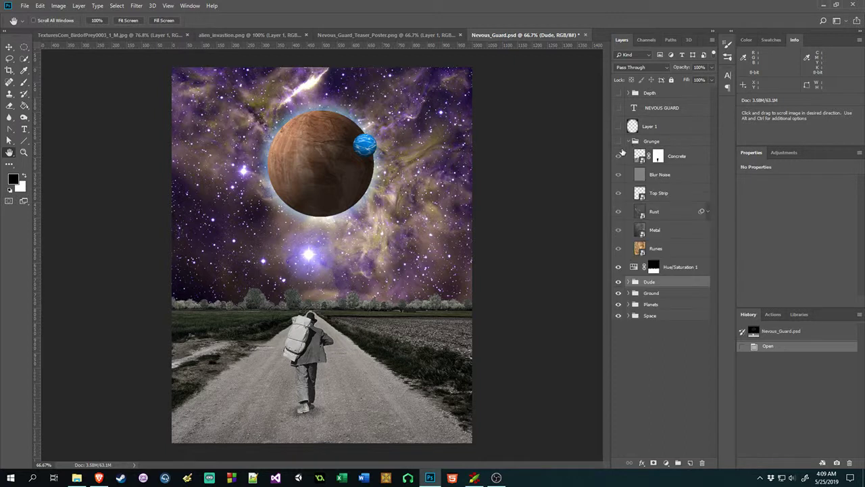
pyautogui.click(621, 240)
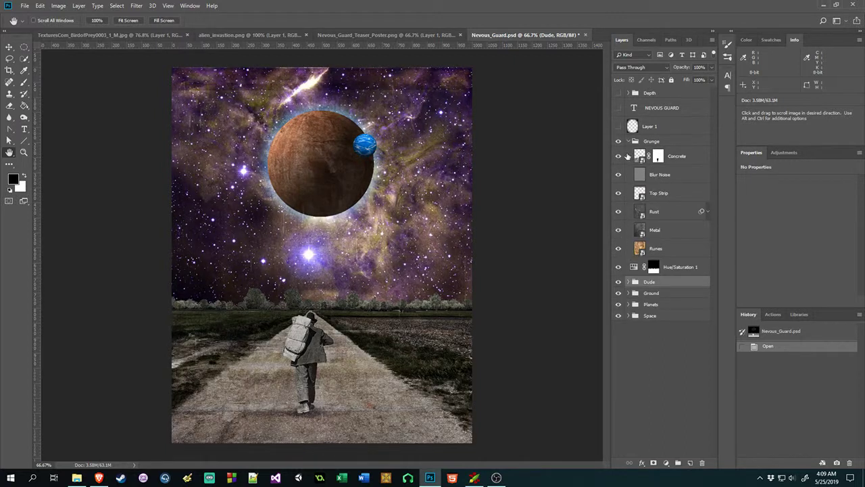
pyautogui.moveTo(618, 156); pyautogui.dragTo(620, 251)
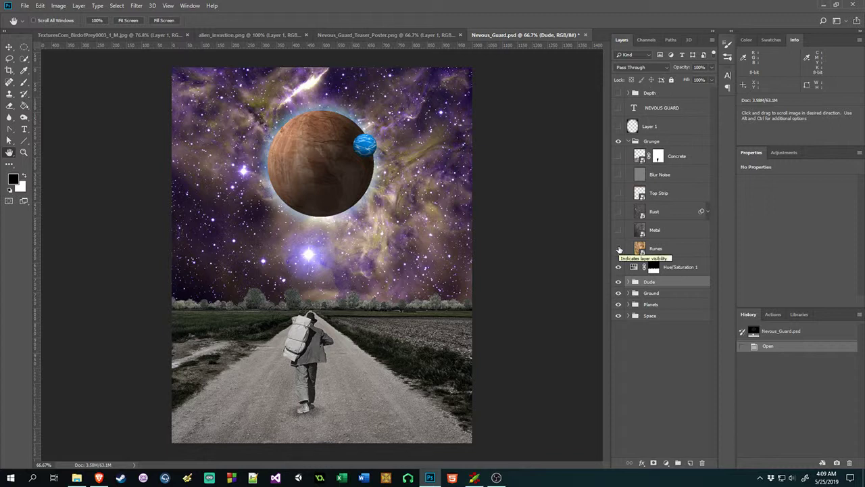
pyautogui.click(666, 231)
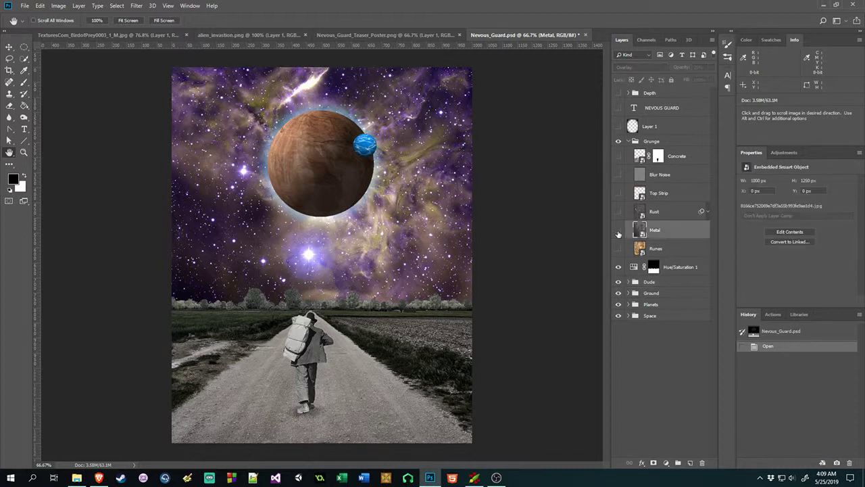
pyautogui.click(618, 233)
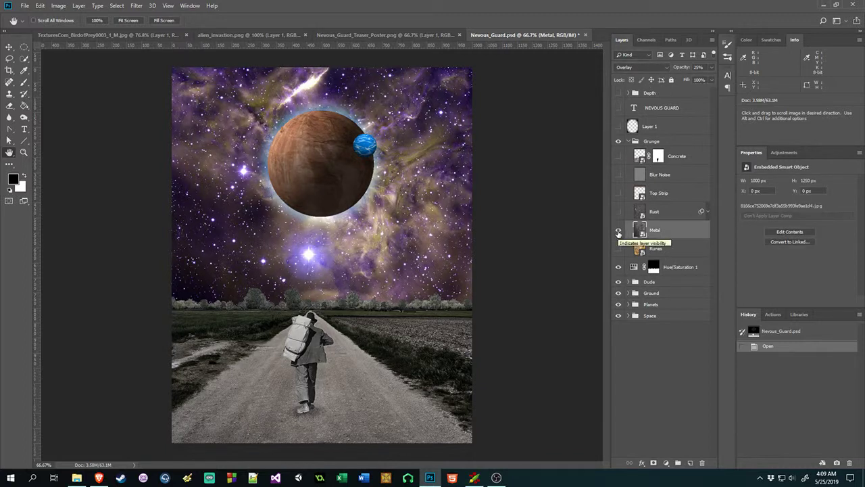
pyautogui.click(618, 233)
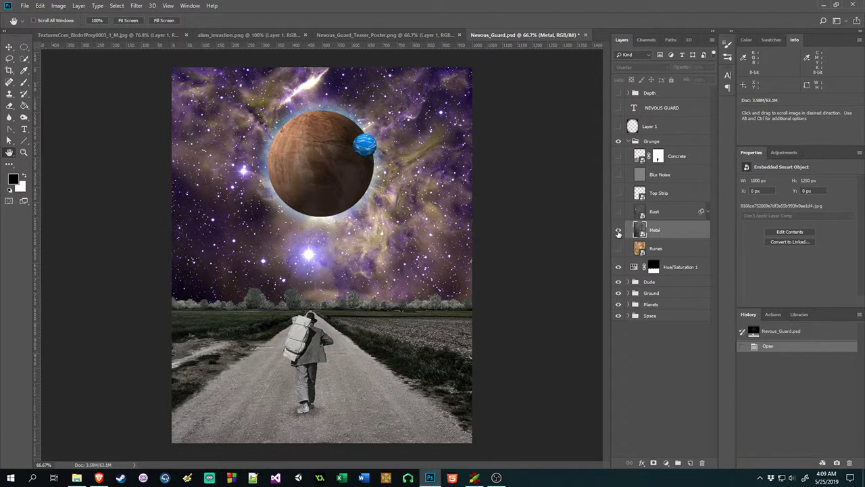
pyautogui.click(618, 232)
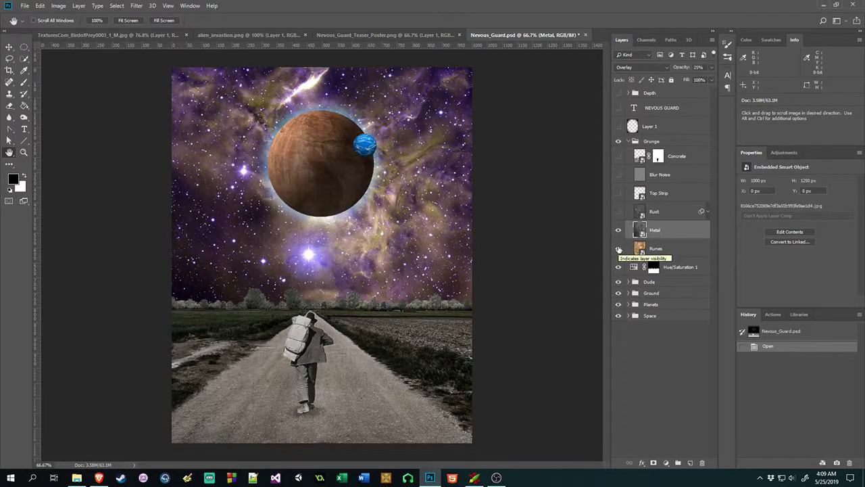
pyautogui.click(624, 214)
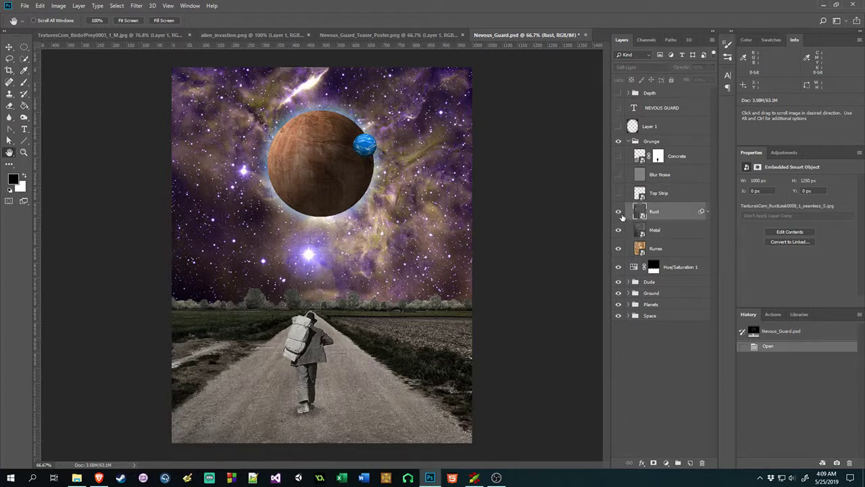
# Show the Rust, Top Strip and Concrete textures, then turn on Layer 1's dark vignette
pyautogui.click(619, 213)
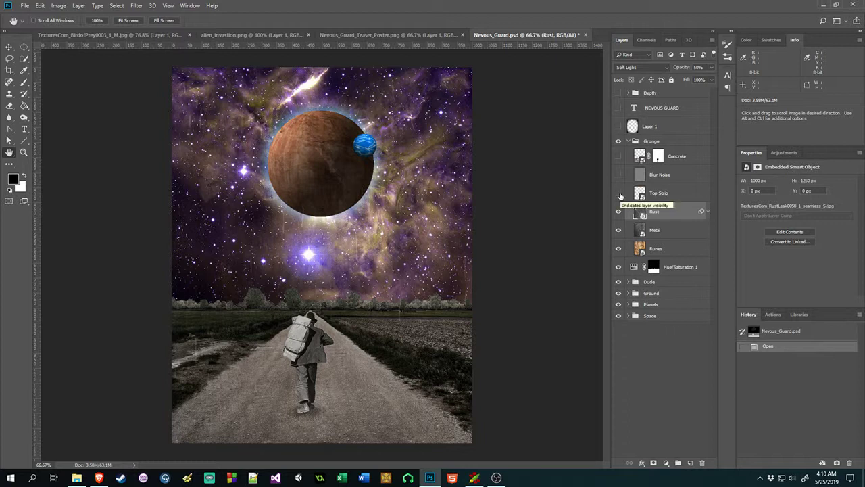
pyautogui.click(619, 196)
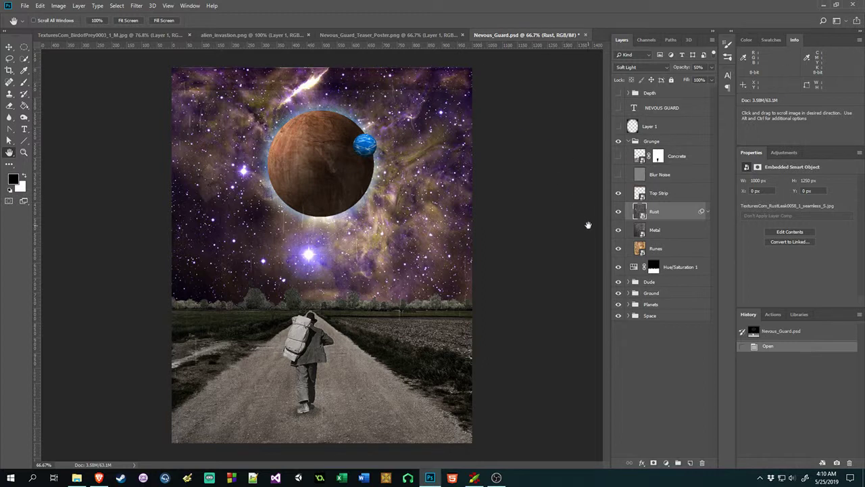
pyautogui.click(668, 195)
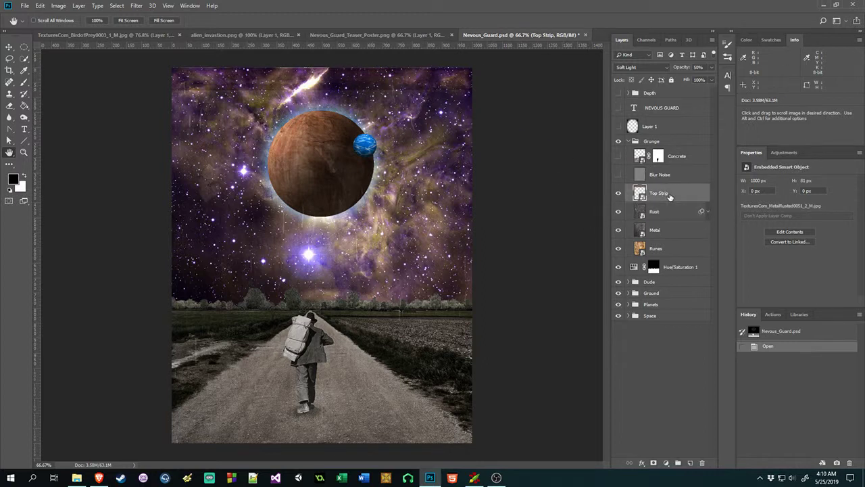
pyautogui.click(668, 176)
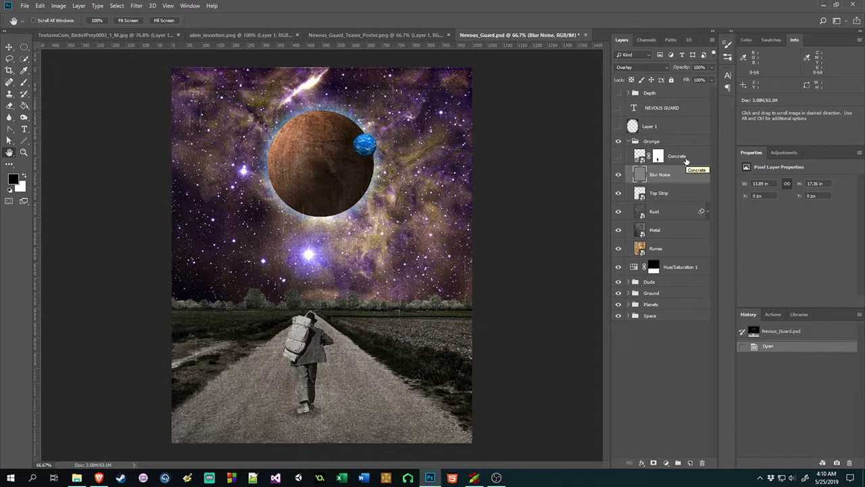
pyautogui.click(618, 156)
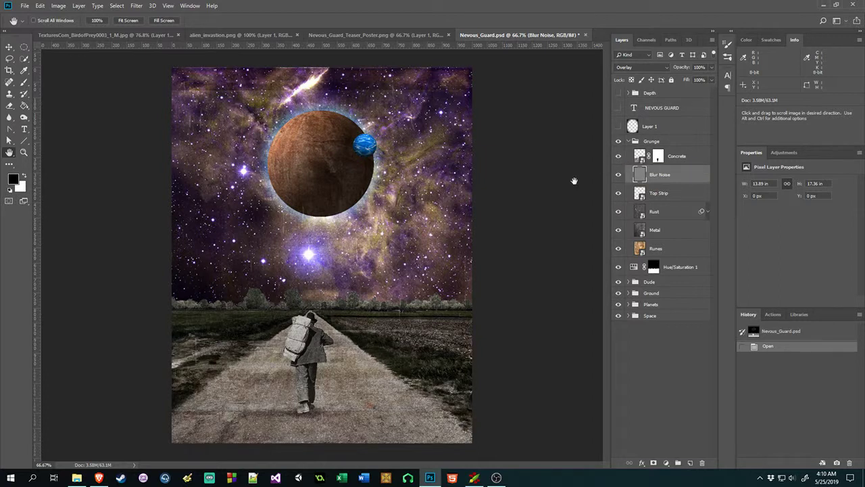
pyautogui.click(628, 141)
pyautogui.click(618, 126)
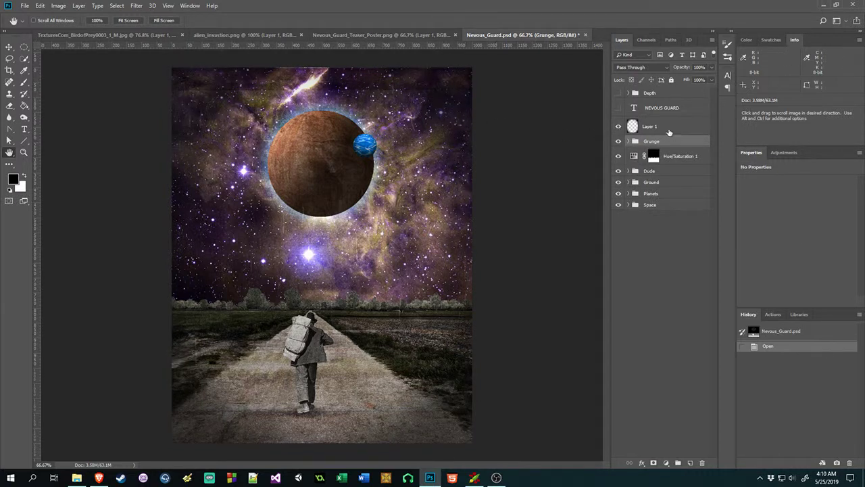
# With Layer 1 selected, show the NEVOUS GUARD title and expand the Depth group's layer list
pyautogui.click(669, 133)
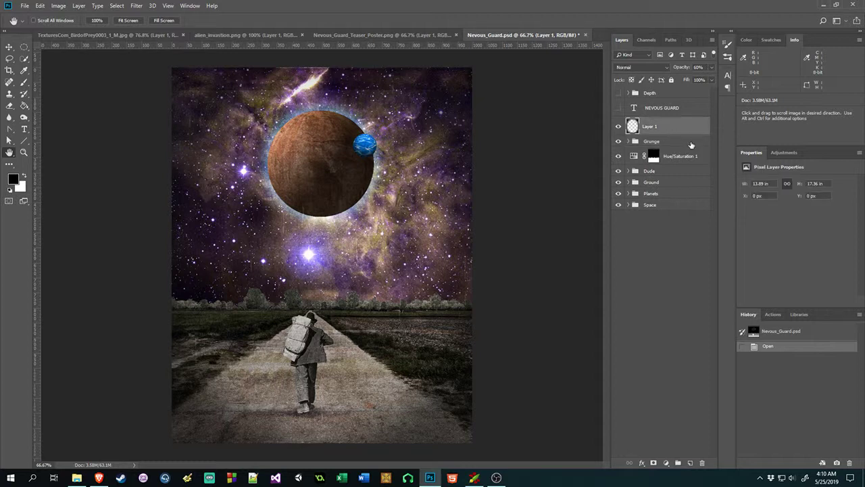
pyautogui.click(618, 108)
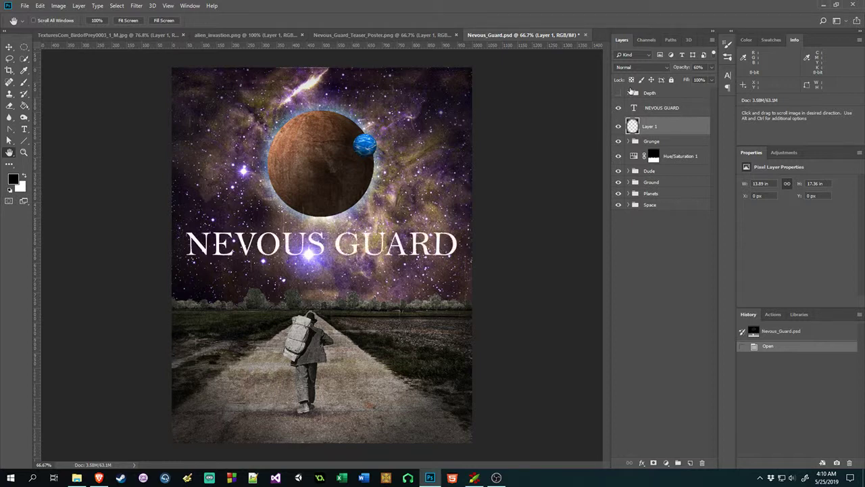
pyautogui.click(628, 93)
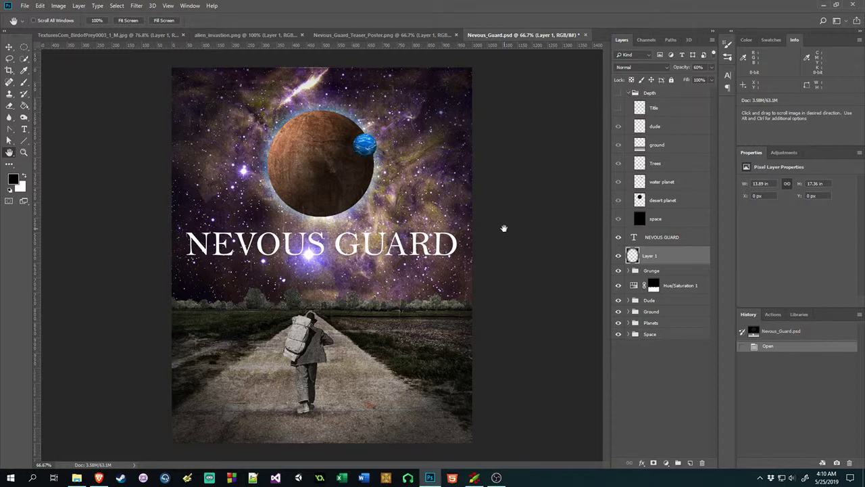
# Toggle the Depth group on and off to compare the greyscale depth map with the poster
pyautogui.click(618, 94)
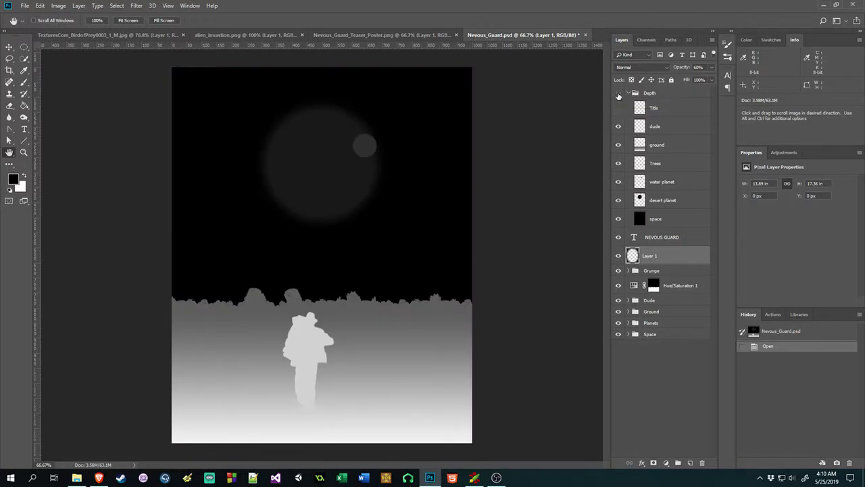
pyautogui.click(618, 96)
pyautogui.click(618, 95)
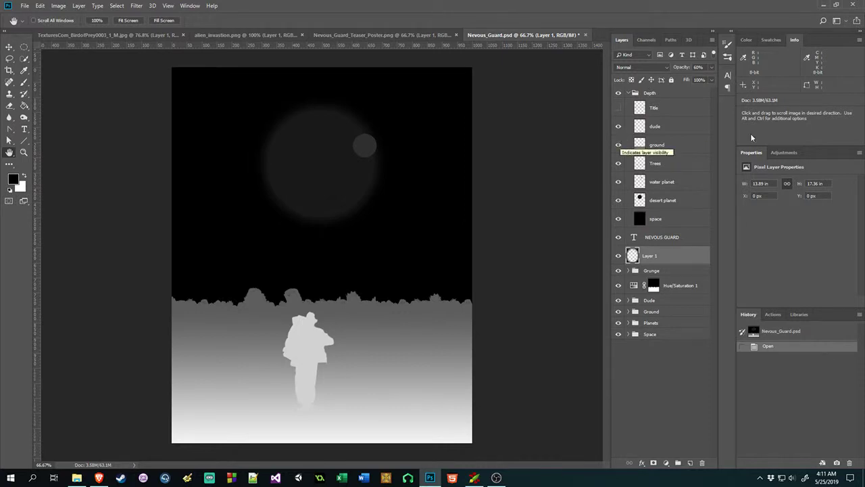
pyautogui.click(618, 94)
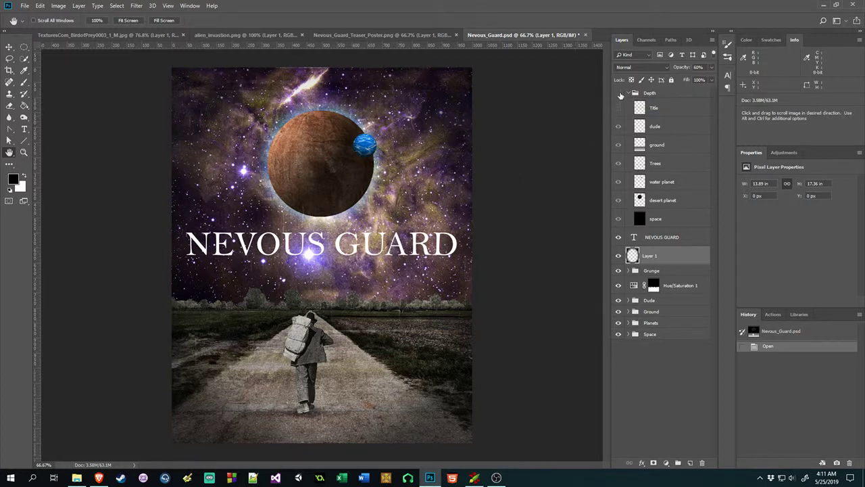
pyautogui.click(618, 93)
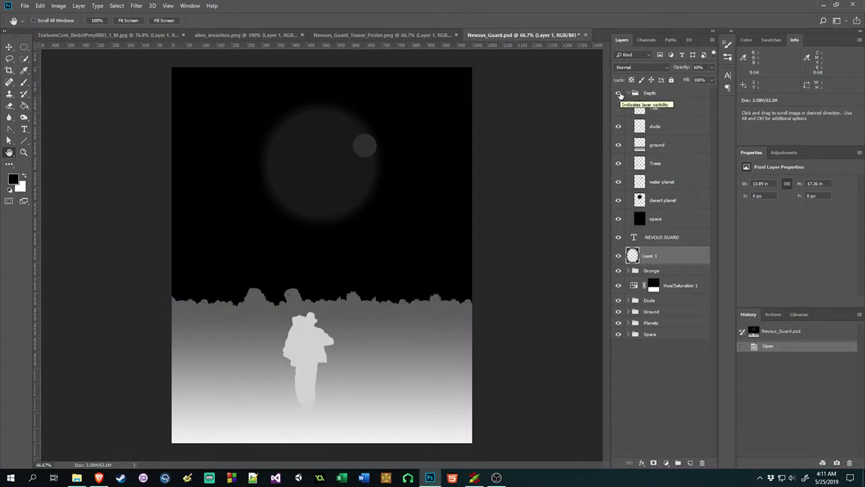
pyautogui.click(619, 93)
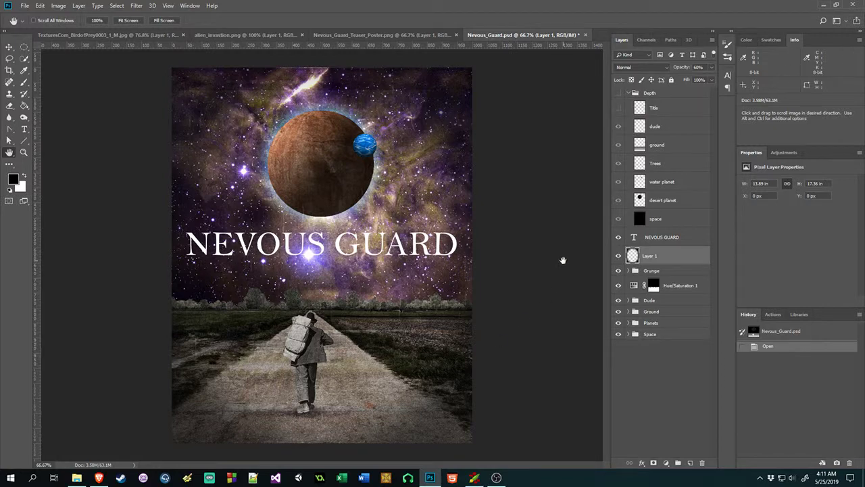
# Show the depth map, hiding the layers from dude down to space except the black space fill
pyautogui.click(617, 92)
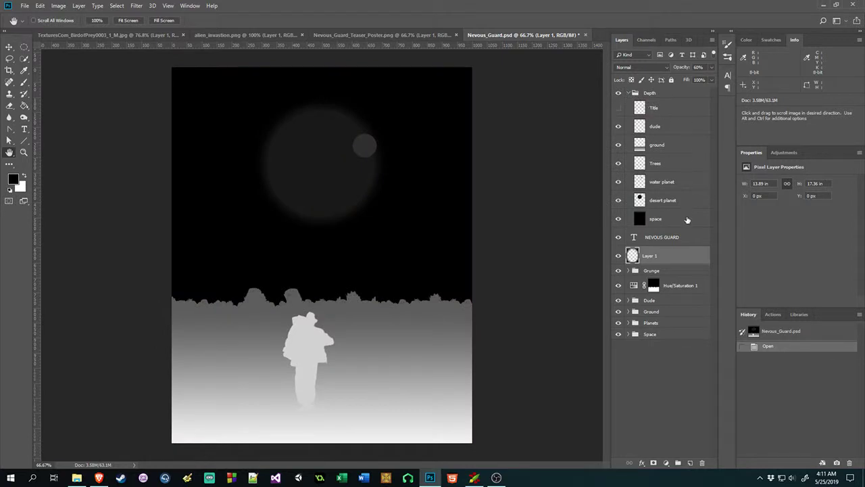
pyautogui.moveTo(617, 127); pyautogui.dragTo(619, 222)
pyautogui.click(620, 220)
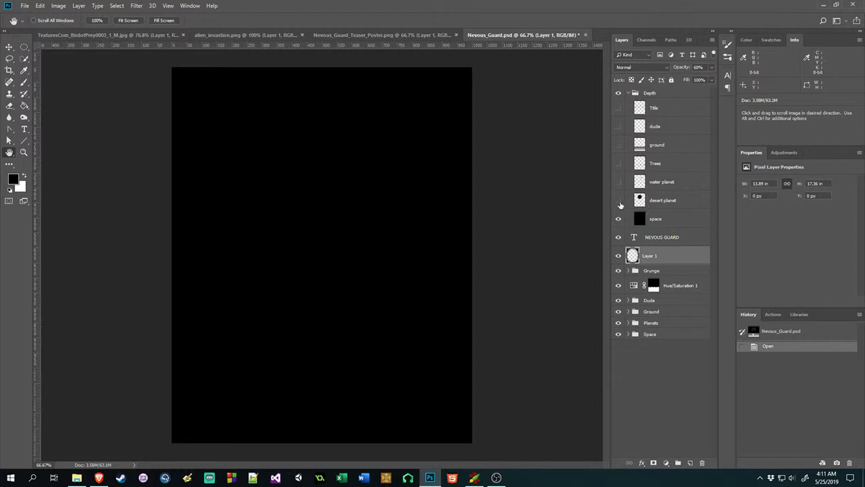
# Show the desert planet, water planet, Trees and ground depth layers, rechecking the trees
pyautogui.click(619, 202)
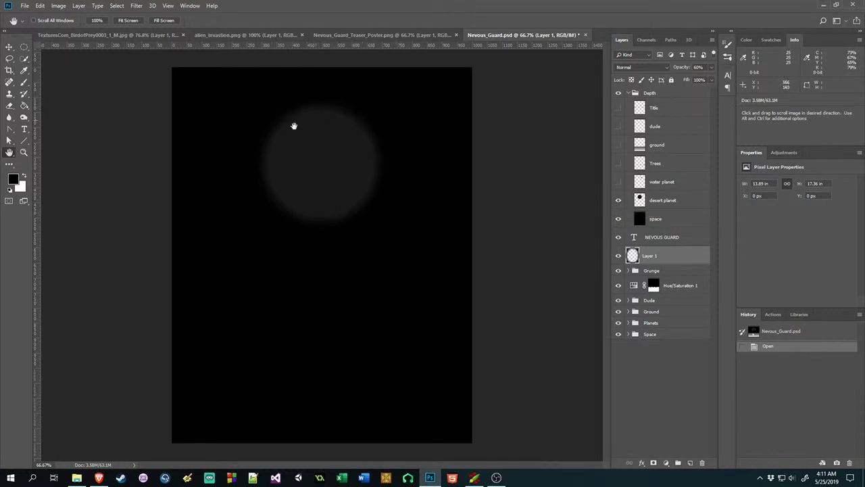
pyautogui.click(619, 184)
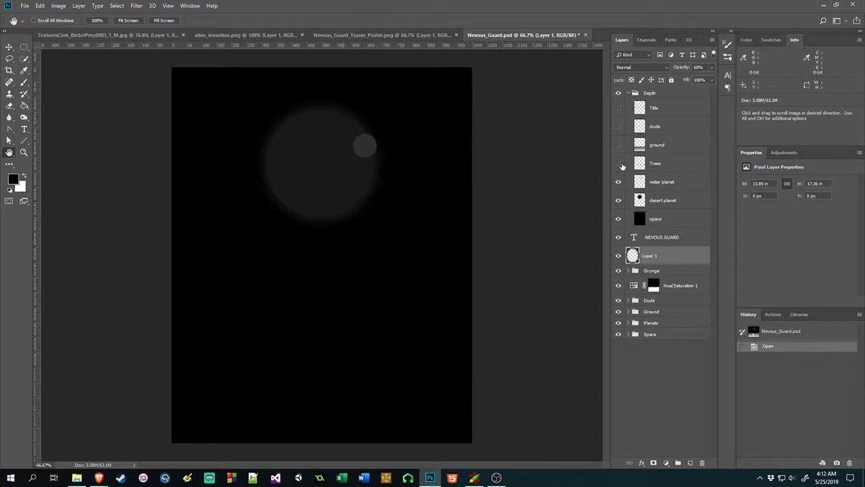
pyautogui.click(618, 163)
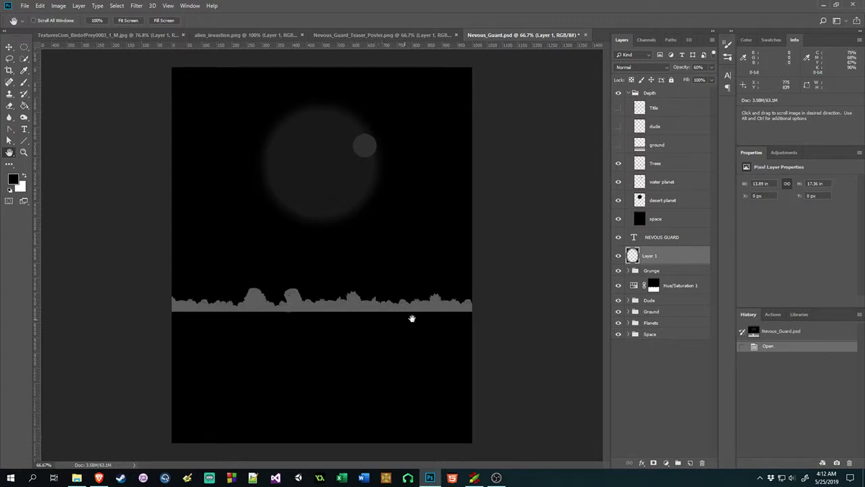
pyautogui.click(617, 145)
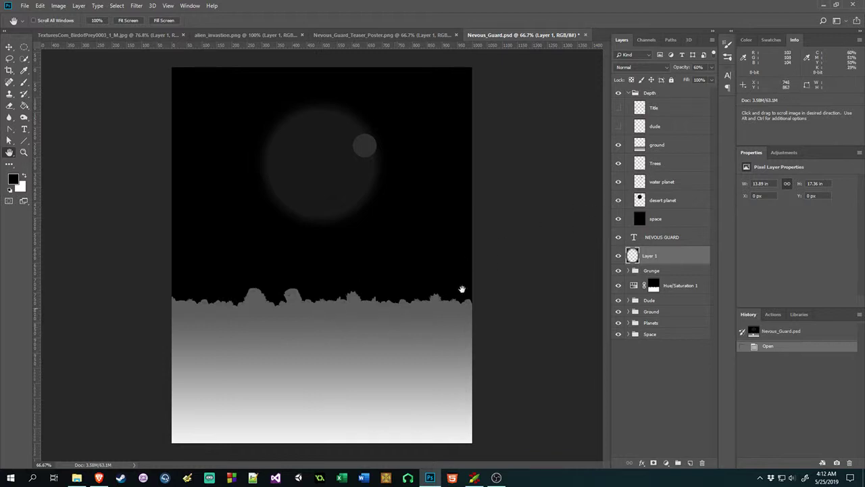
pyautogui.click(618, 163)
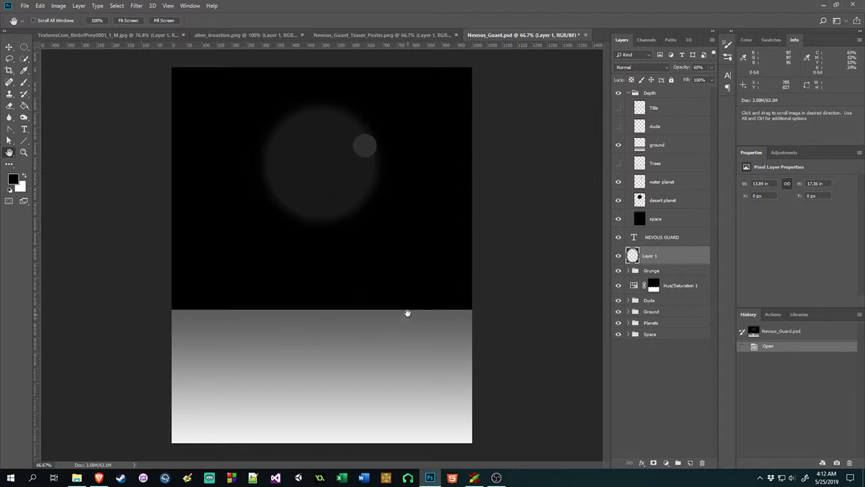
pyautogui.click(618, 164)
pyautogui.click(675, 165)
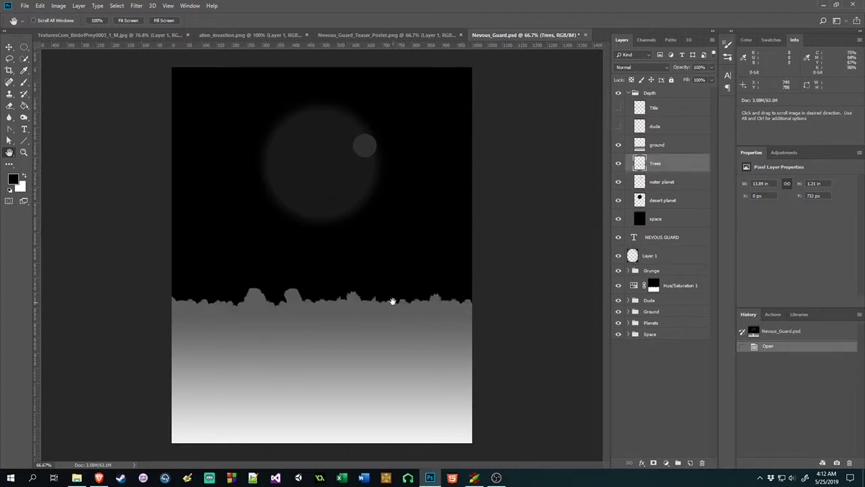
# Check the dude and Title depth layers, then collapse and hide the Depth group
pyautogui.click(666, 127)
pyautogui.click(618, 127)
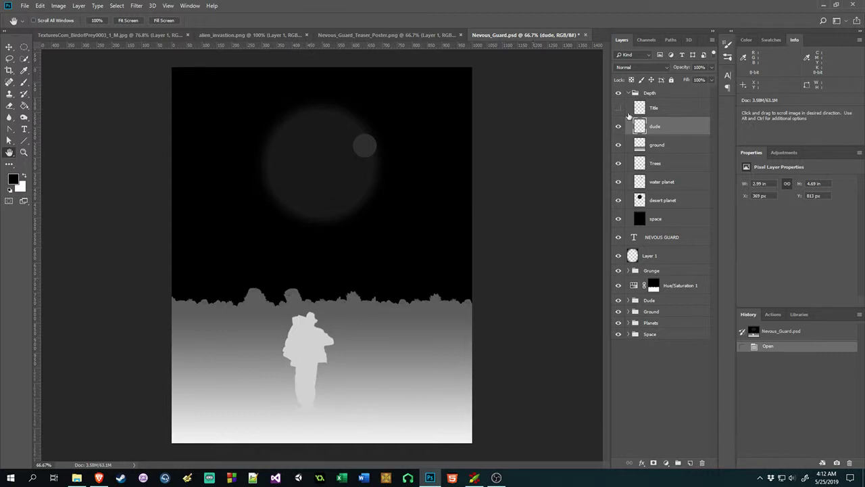
pyautogui.click(617, 107)
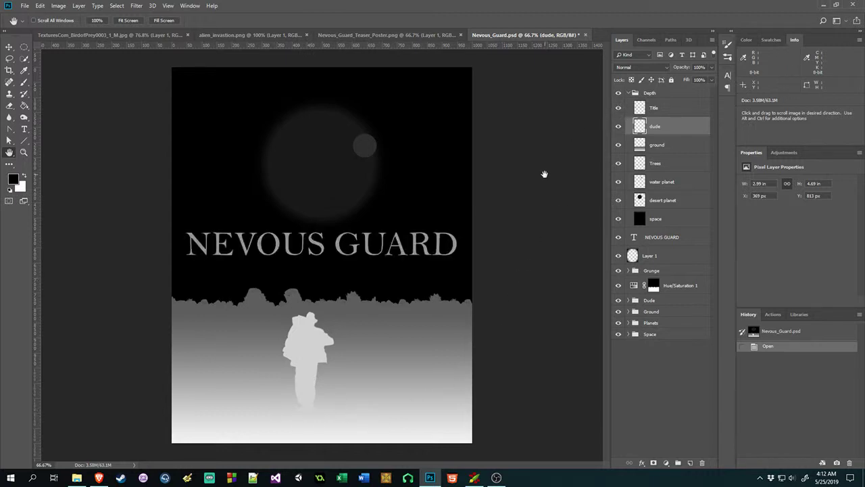
pyautogui.click(618, 108)
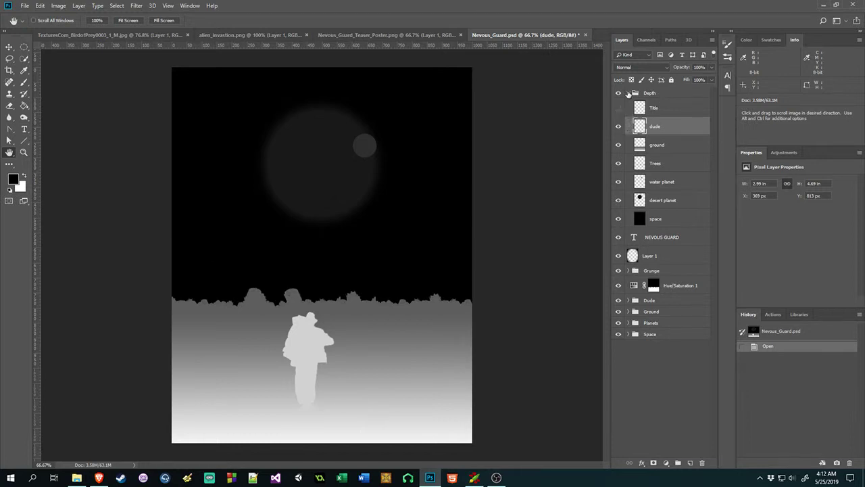
pyautogui.click(628, 92)
pyautogui.click(618, 93)
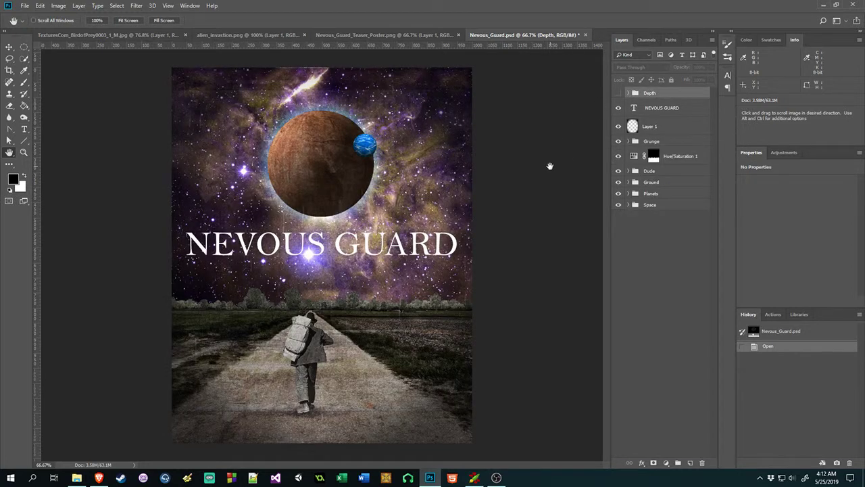